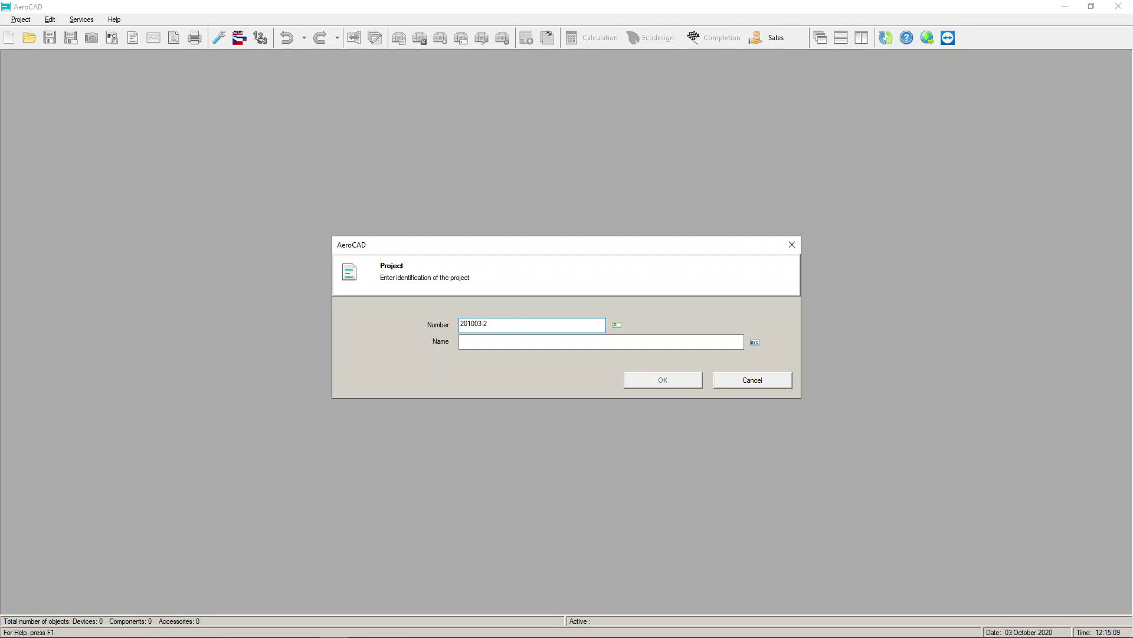
Step: Name the new project 201003-2, the same as its project number, and create it
{"action": "left_click_drag", "start_coordinate": [491, 324], "coordinate": [415, 321]}
{"action": "key", "text": "ctrl+c"}
{"action": "left_click", "coordinate": [489, 343]}
{"action": "key", "text": "ctrl+v"}
{"action": "left_click", "coordinate": [680, 381]}
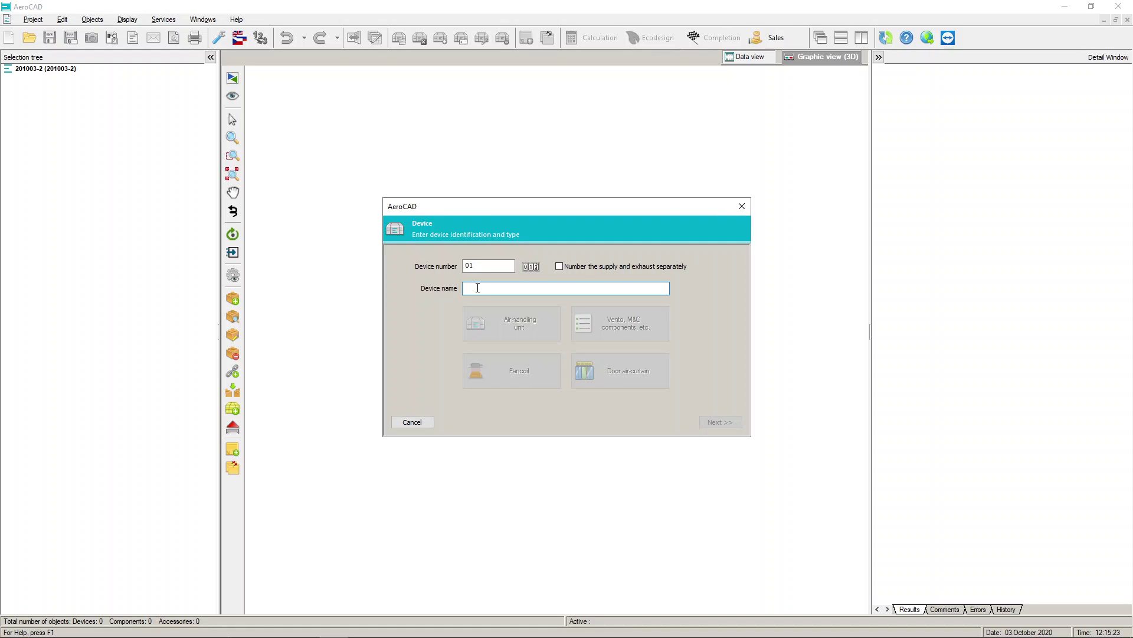
Step: Define device V1 as a standard-version air-handling unit with the price optimized for the external casing
{"action": "type", "text": "V1"}
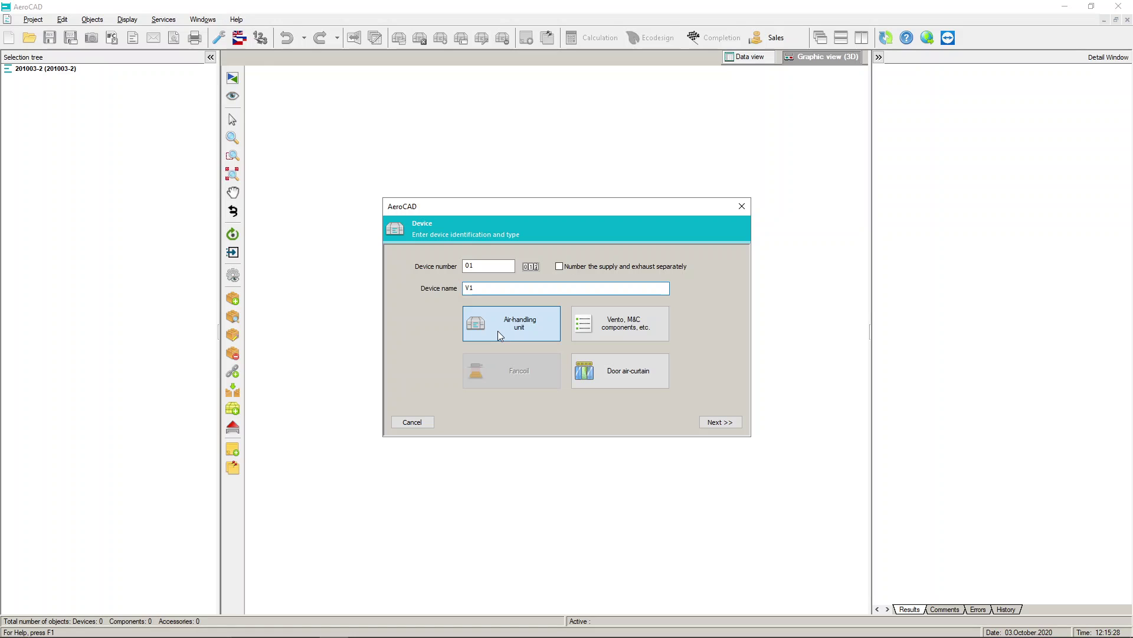
{"action": "left_click", "coordinate": [499, 333]}
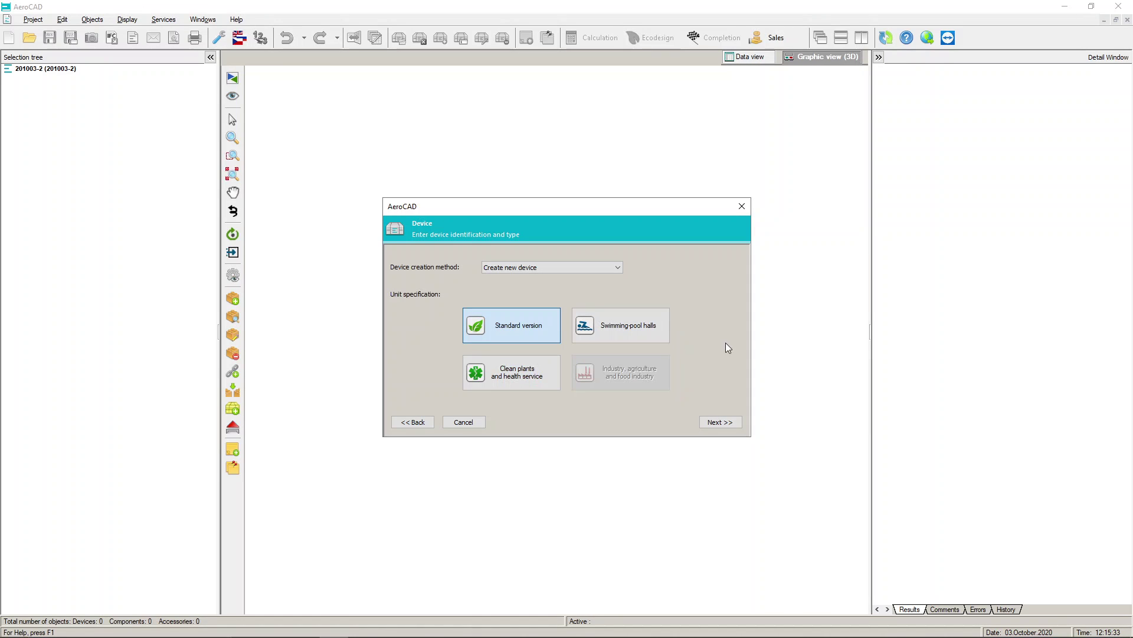
{"action": "left_click", "coordinate": [502, 330]}
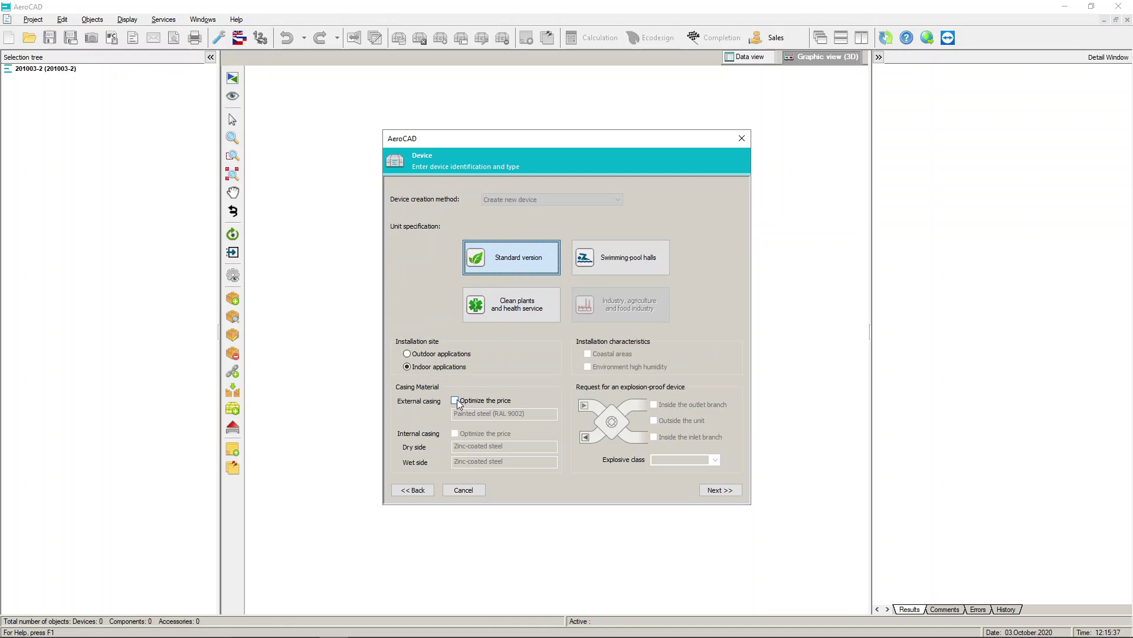
{"action": "left_click", "coordinate": [455, 401]}
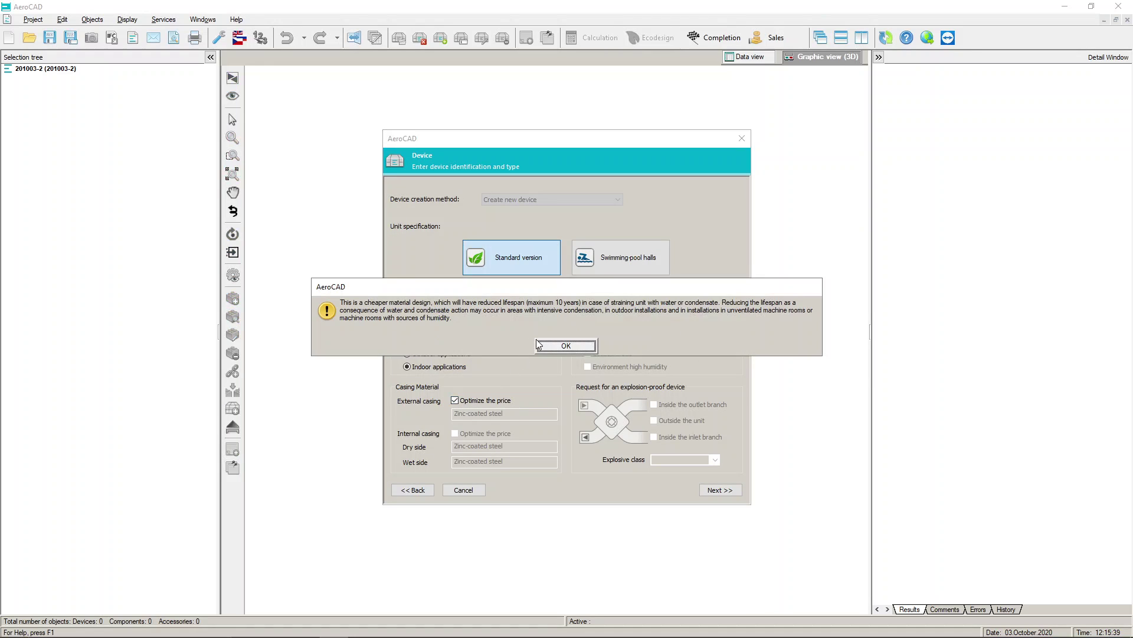
{"action": "left_click", "coordinate": [721, 491]}
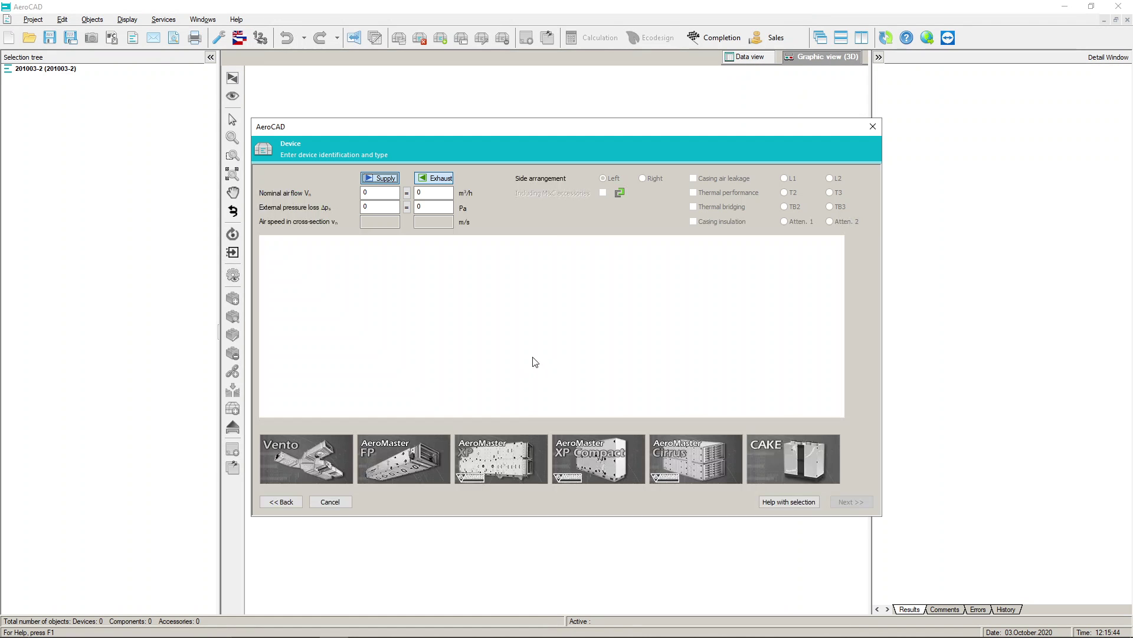
Step: Exclude the supply branch and set the exhaust to 1500 m³/h nominal air flow and 150 Pa external pressure loss
{"action": "left_click", "coordinate": [380, 180]}
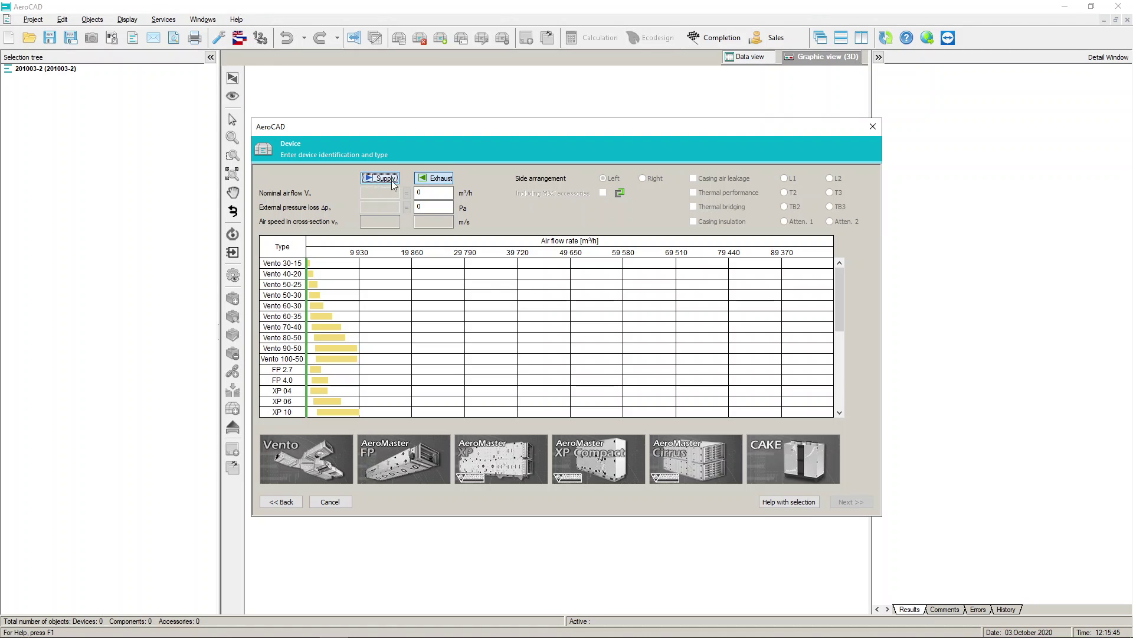
{"action": "double_click", "coordinate": [431, 190]}
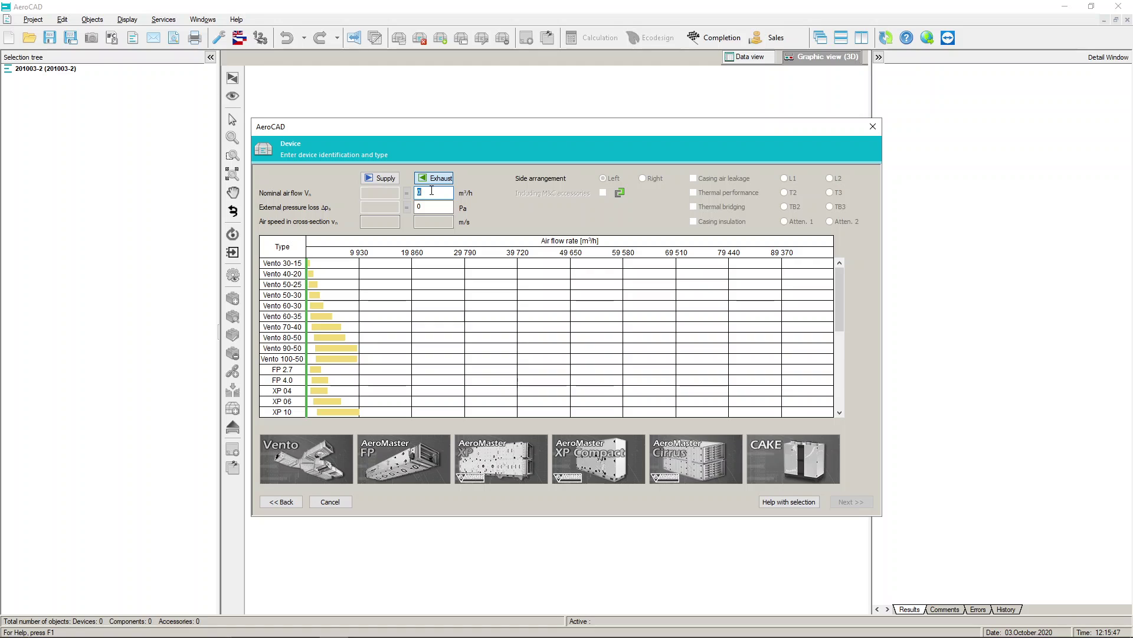
{"action": "type", "text": "1500"}
{"action": "double_click", "coordinate": [433, 206]}
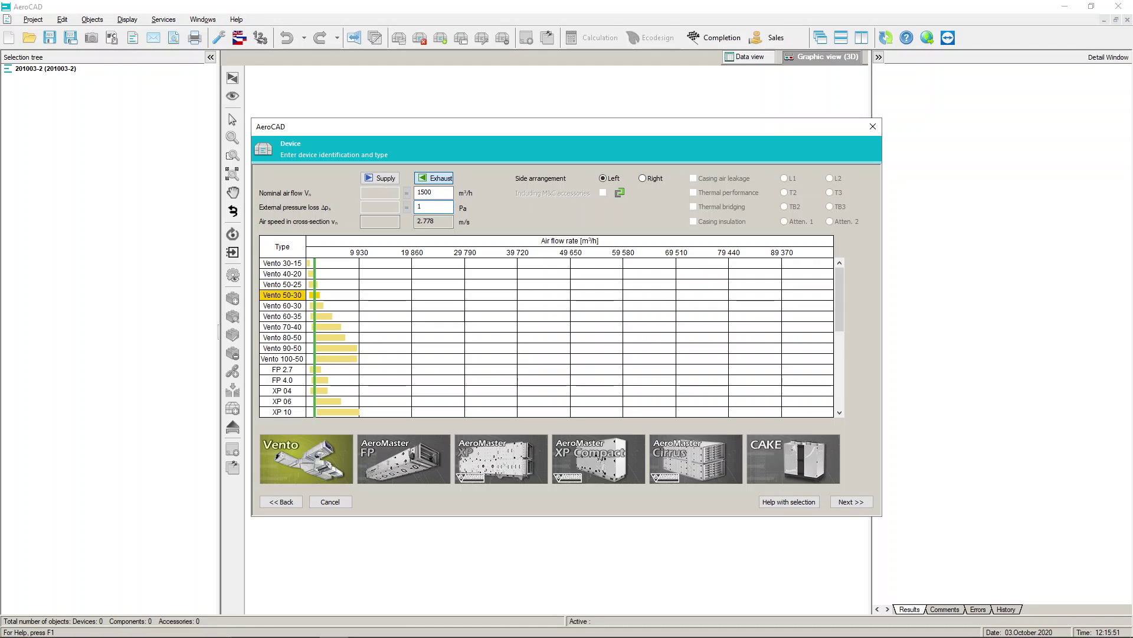
{"action": "type", "text": "150"}
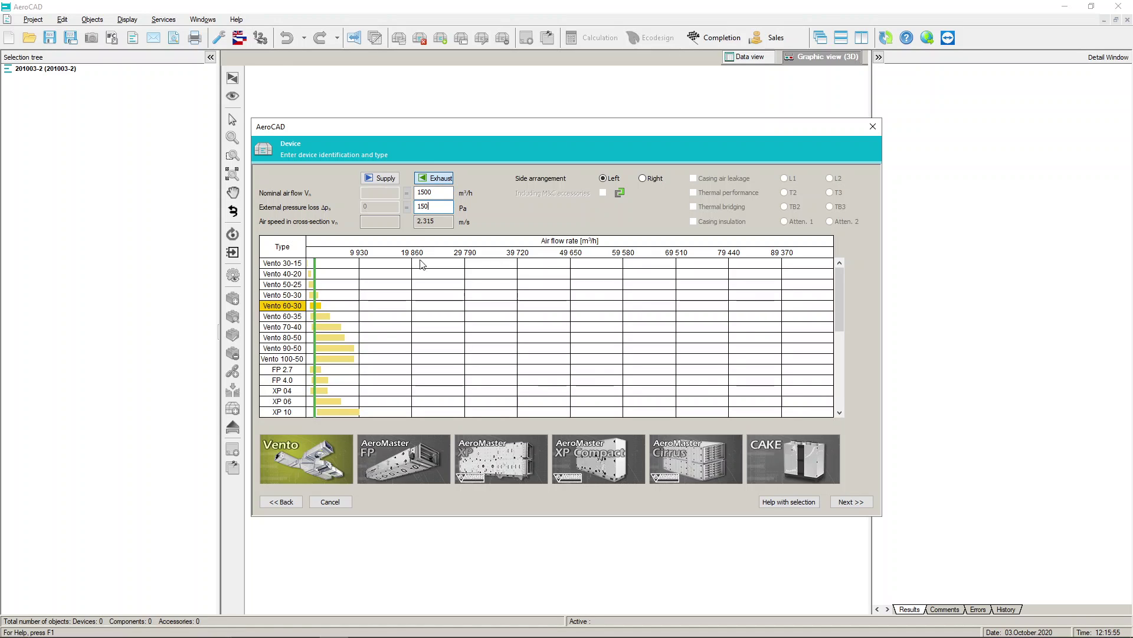
{"action": "left_click", "coordinate": [848, 502]}
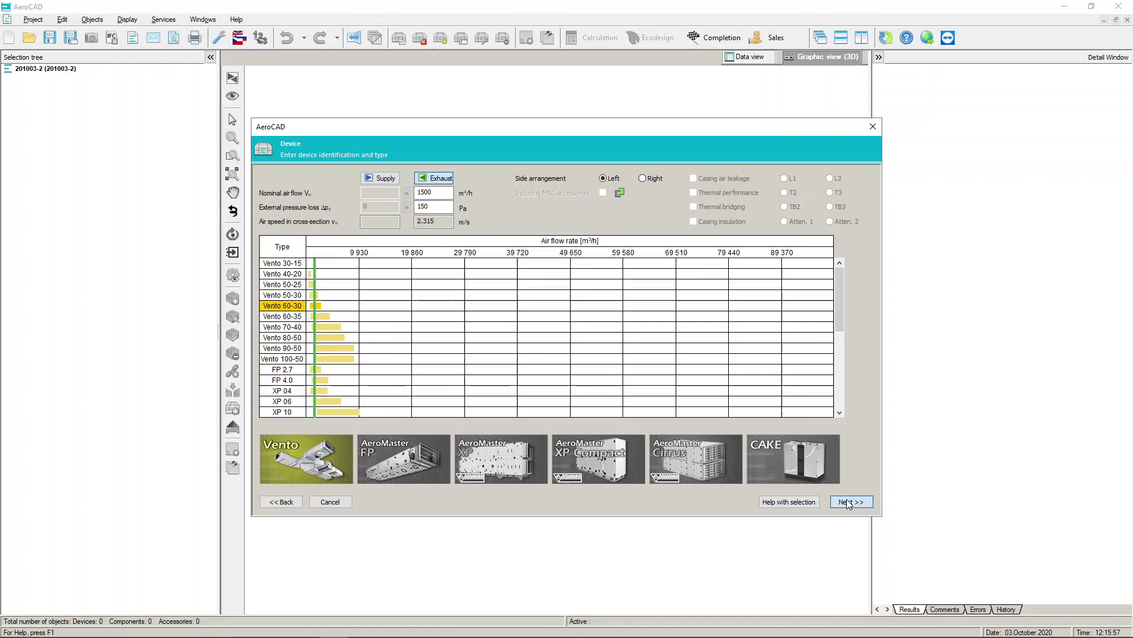
Step: Select Tallinn as the climatic area for device V1
{"action": "left_click", "coordinate": [731, 231]}
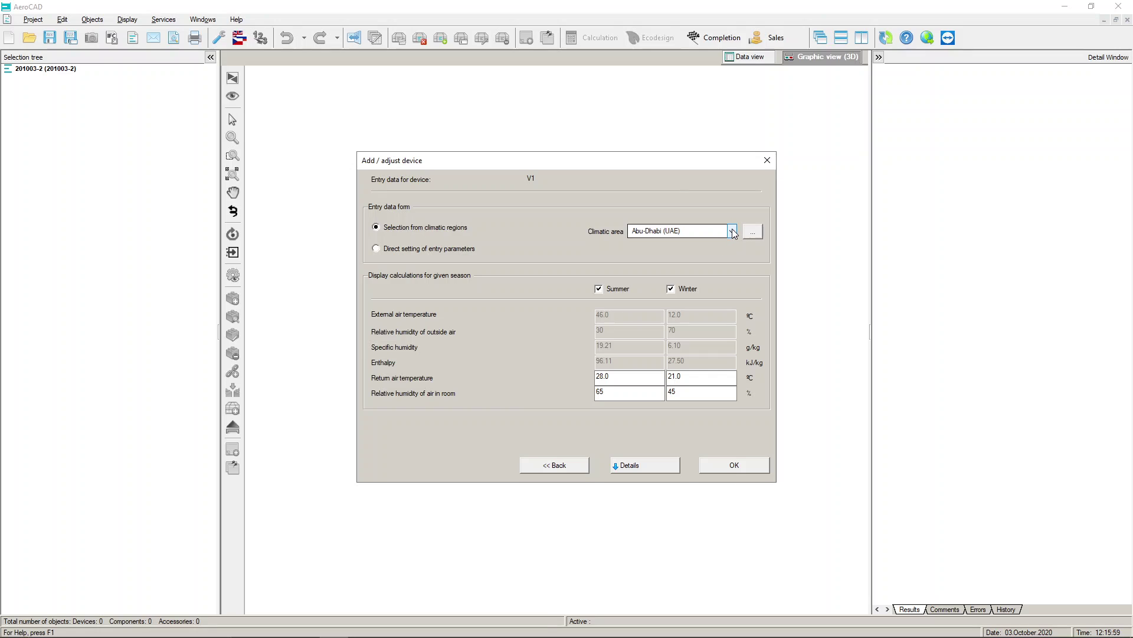
{"action": "scroll", "coordinate": [696, 469], "scroll_direction": "down", "scroll_amount": 10}
{"action": "left_click", "coordinate": [651, 462]}
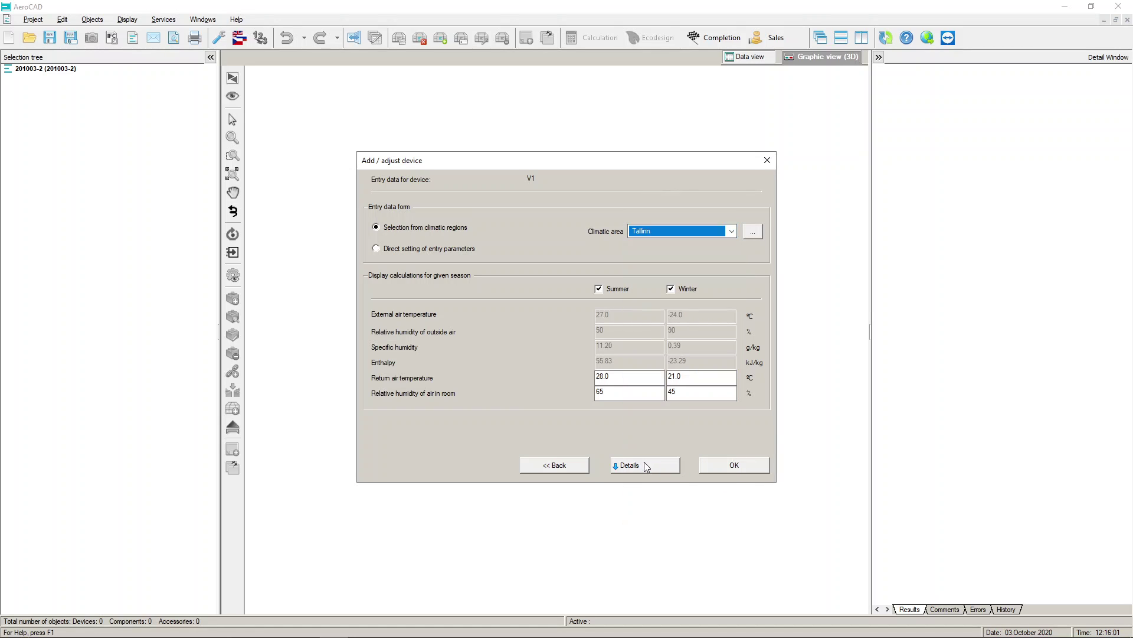
Step: Switch to direct setting of entry parameters and set the winter external air temperature to -21 °C
{"action": "left_click", "coordinate": [395, 250]}
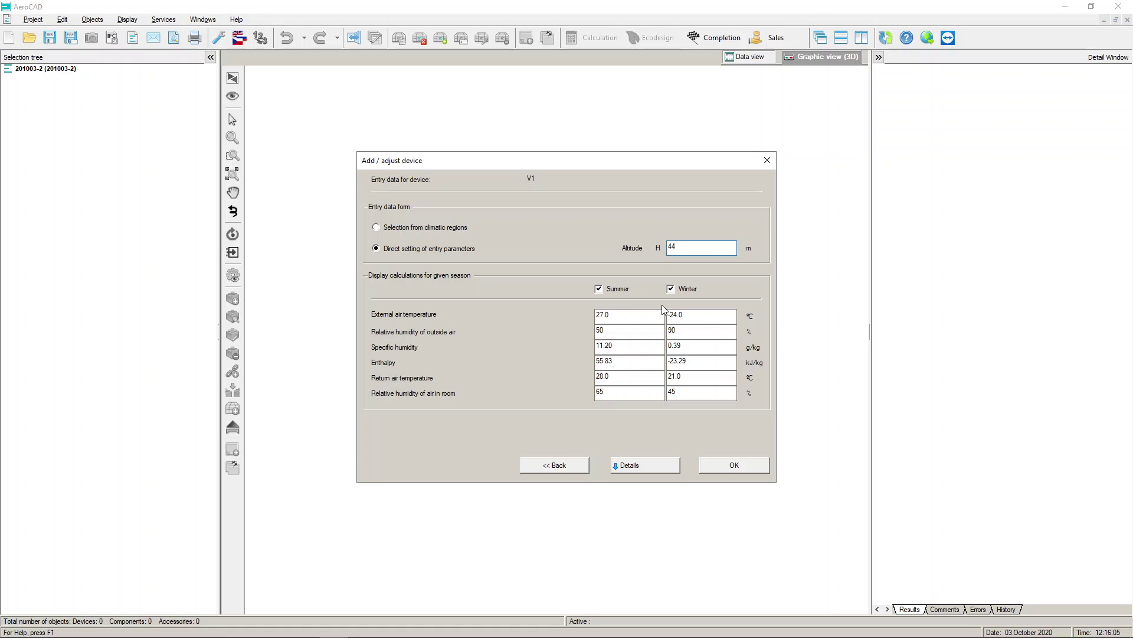
{"action": "left_click_drag", "start_coordinate": [675, 316], "coordinate": [700, 316]}
{"action": "type", "text": "1"}
{"action": "key", "text": "Tab"}
{"action": "key", "text": "Tab"}
{"action": "left_click_drag", "start_coordinate": [680, 316], "coordinate": [654, 332]}
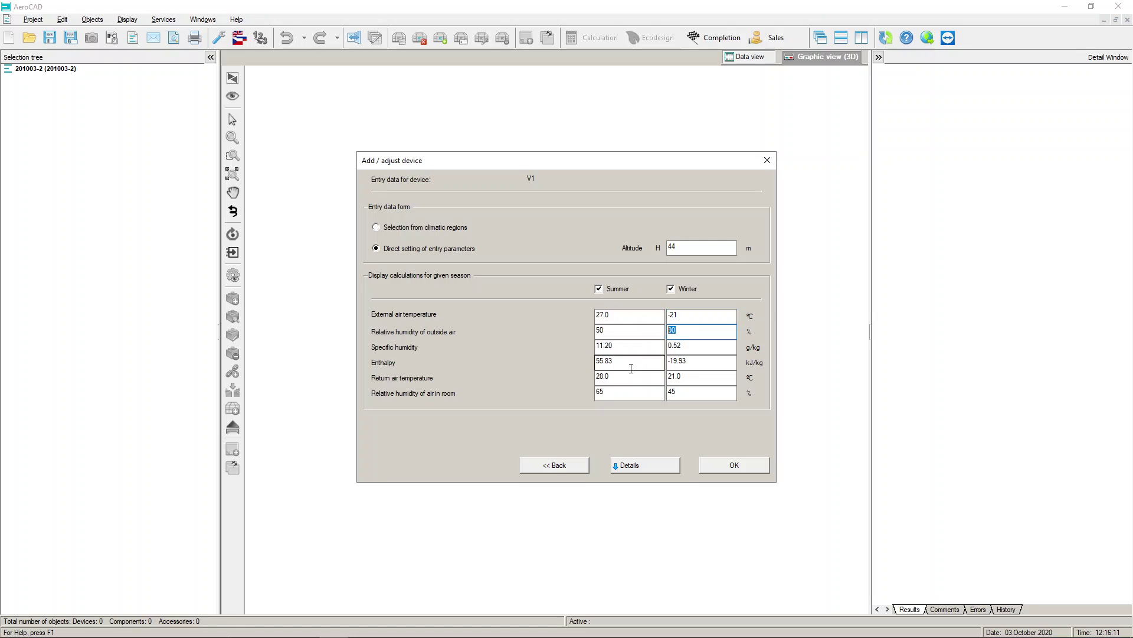
Step: Set the summer return air temperature to 24 °C and the summer room relative humidity to 40 %
{"action": "left_click_drag", "start_coordinate": [616, 377], "coordinate": [556, 379]}
{"action": "type", "text": "24"}
{"action": "left_click_drag", "start_coordinate": [623, 393], "coordinate": [571, 394]}
{"action": "type", "text": "3"}
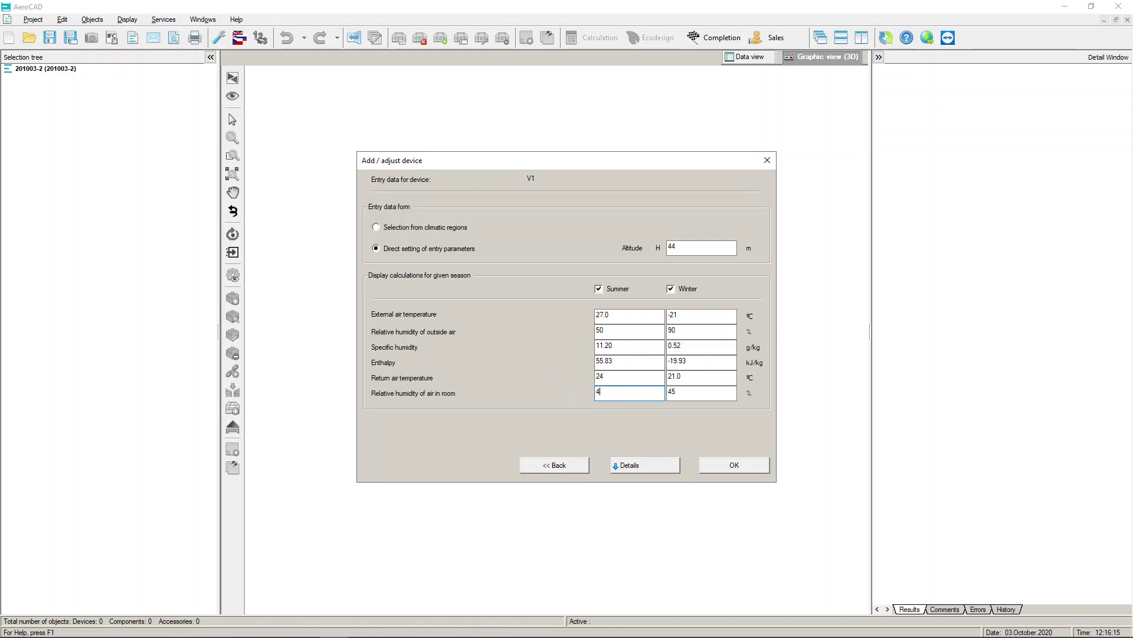
{"action": "type", "text": "0"}
Step: Set the winter return air temperature to 22 °C and room relative humidity to 30 %, and accept the entry data
{"action": "key", "text": "shift+Tab"}
{"action": "type", "text": "22"}
{"action": "key", "text": "Tab"}
{"action": "type", "text": "30"}
{"action": "left_click", "coordinate": [727, 465]}
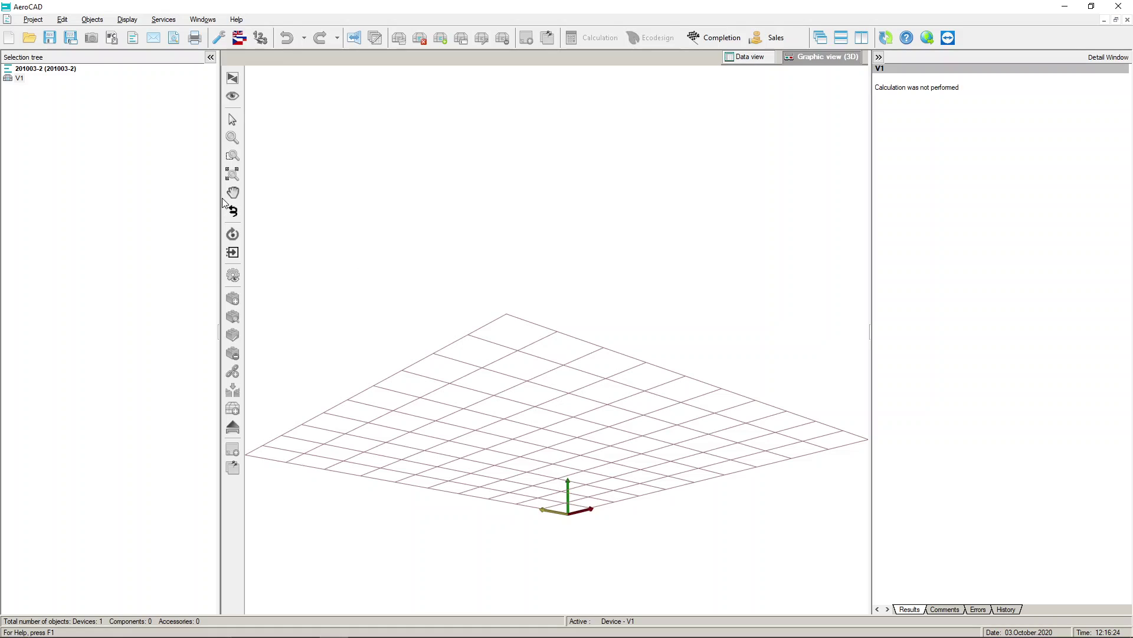
Step: Start adding a component to V1, list all components, and select the roof fan RF 56-4D
{"action": "right_click", "coordinate": [497, 381]}
{"action": "left_click", "coordinate": [517, 388]}
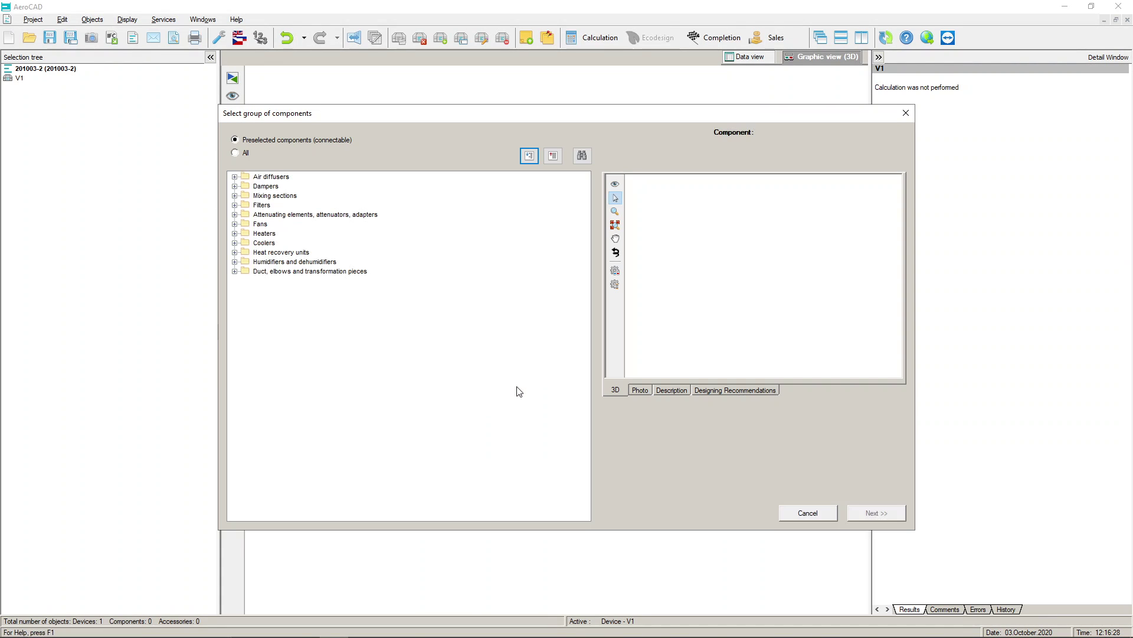
{"action": "left_click", "coordinate": [235, 153]}
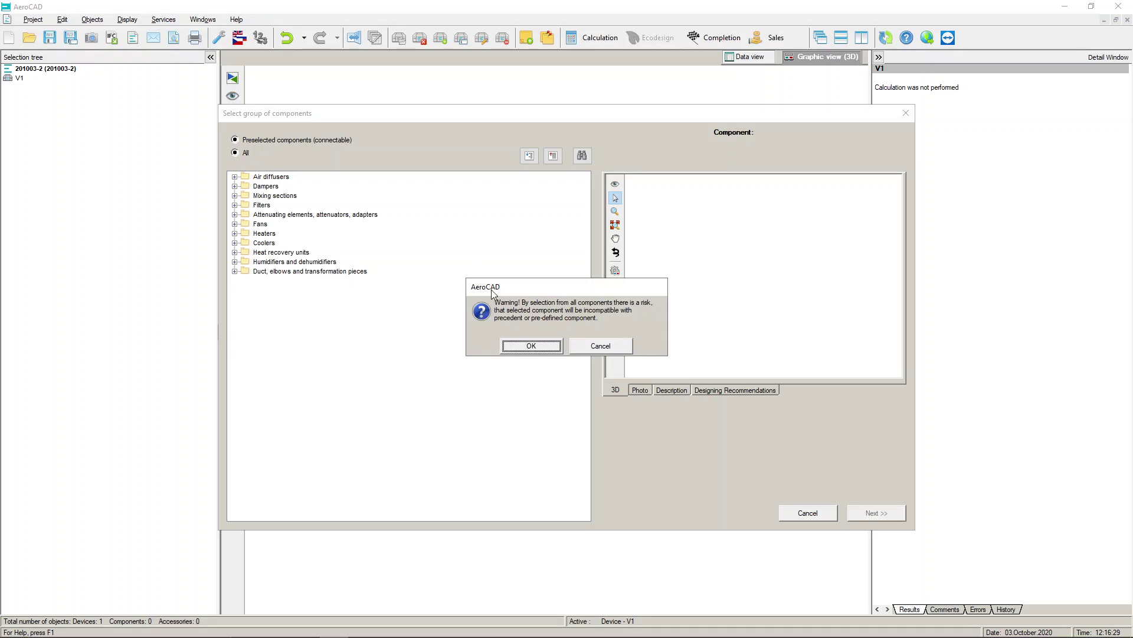
{"action": "left_click", "coordinate": [521, 347]}
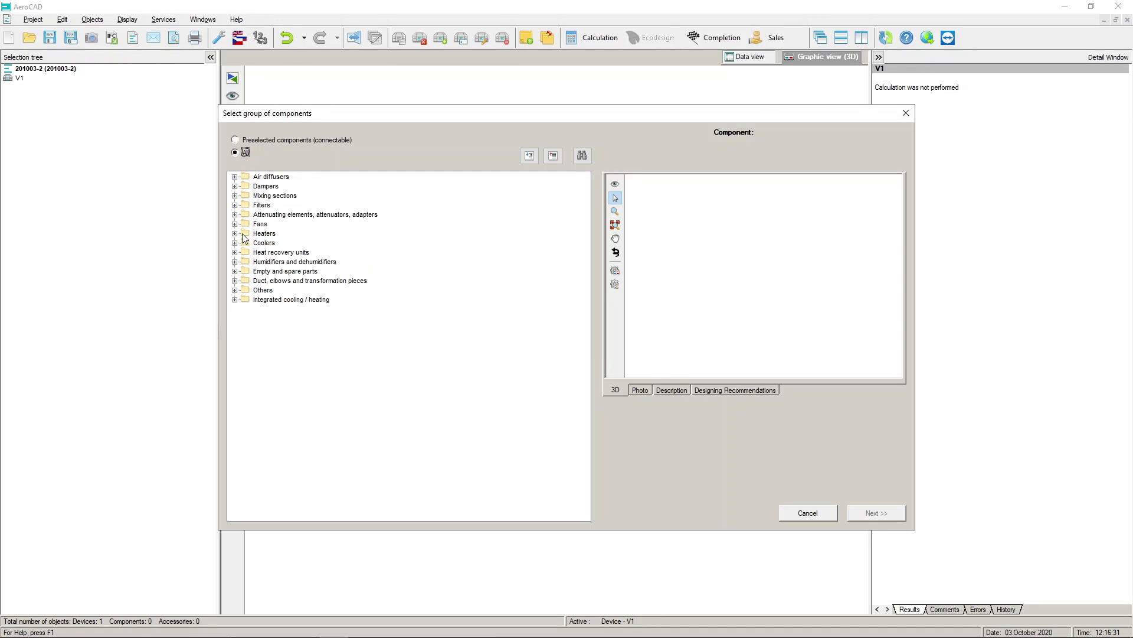
{"action": "left_click", "coordinate": [235, 224]}
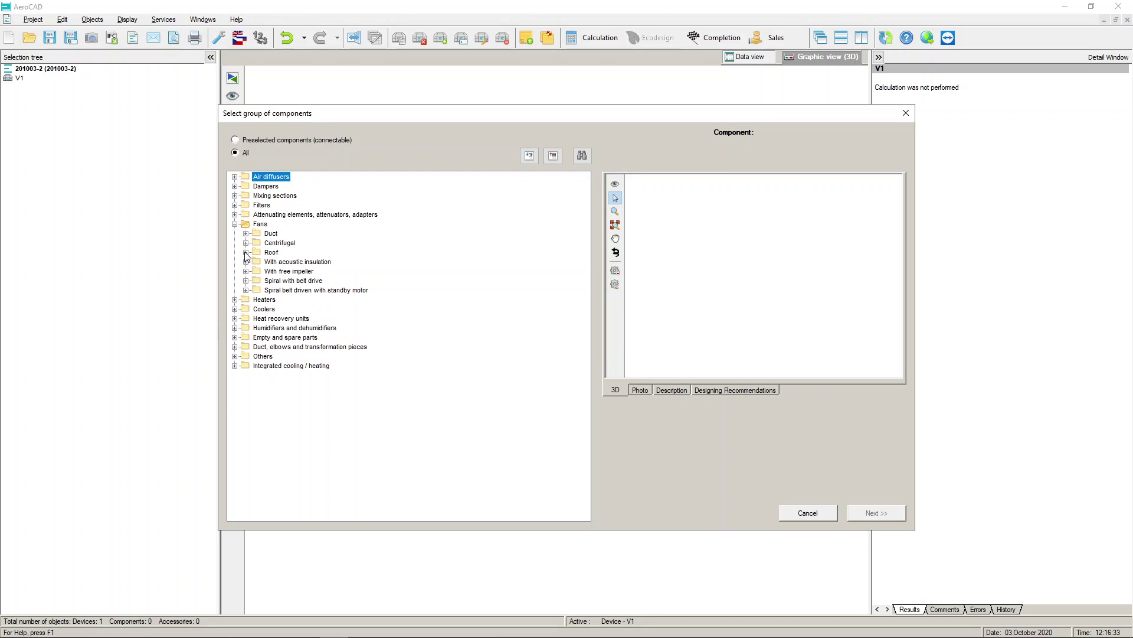
{"action": "left_click", "coordinate": [246, 253]}
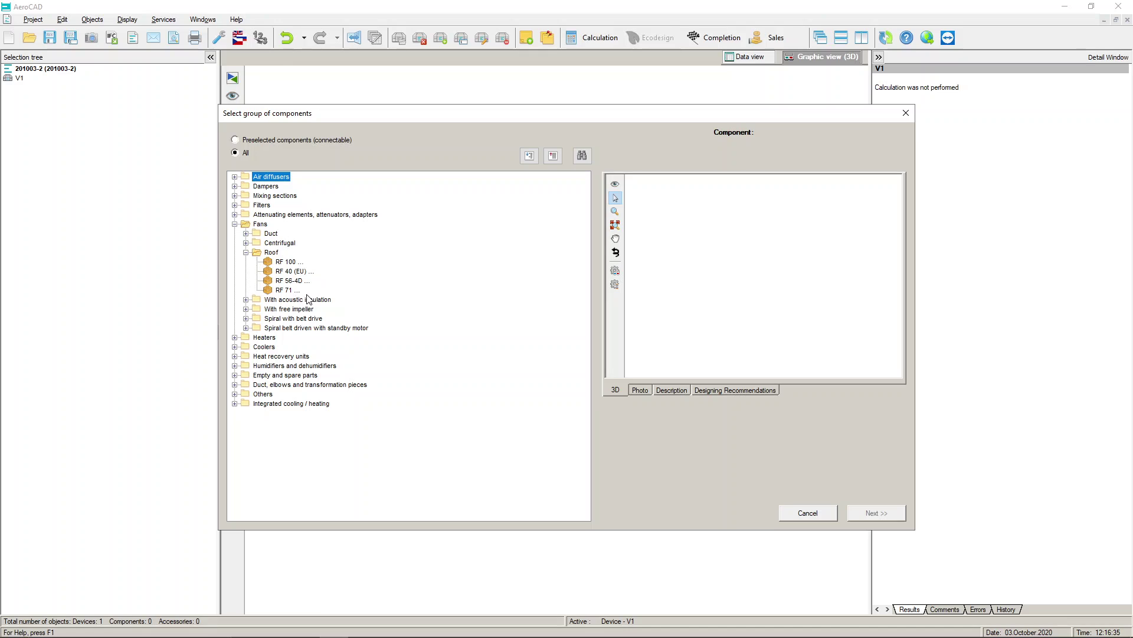
{"action": "left_click", "coordinate": [289, 281]}
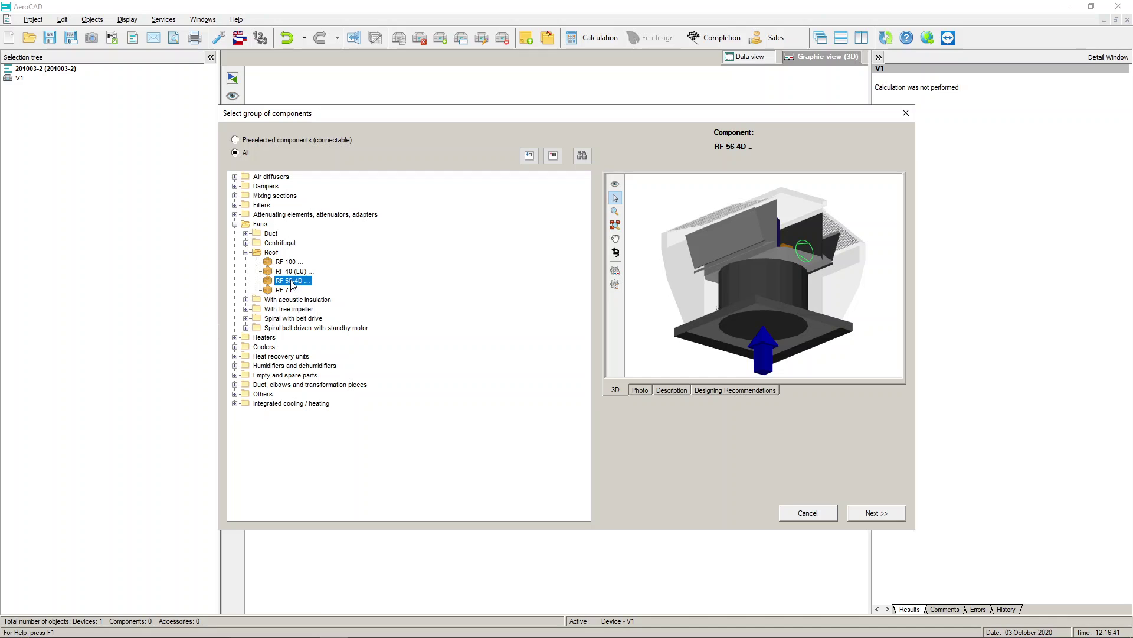
Step: Review the roof fan's photo, description, designing recommendations and 3D preview, and proceed to its property definition
{"action": "left_click", "coordinate": [640, 390]}
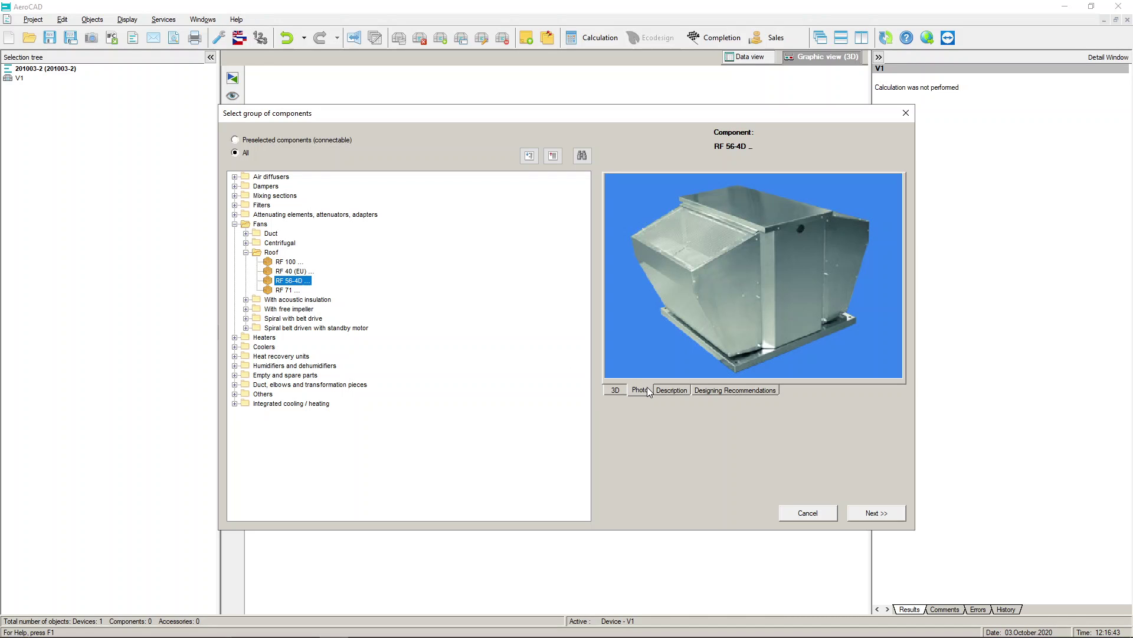
{"action": "left_click", "coordinate": [665, 388]}
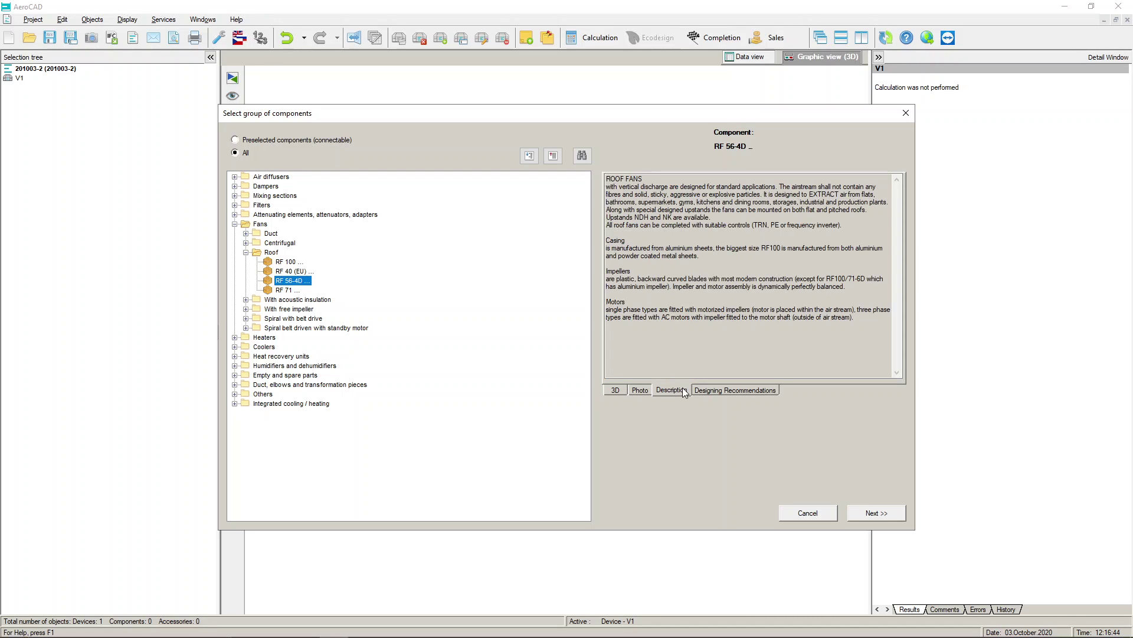
{"action": "left_click", "coordinate": [717, 390]}
{"action": "left_click", "coordinate": [613, 389]}
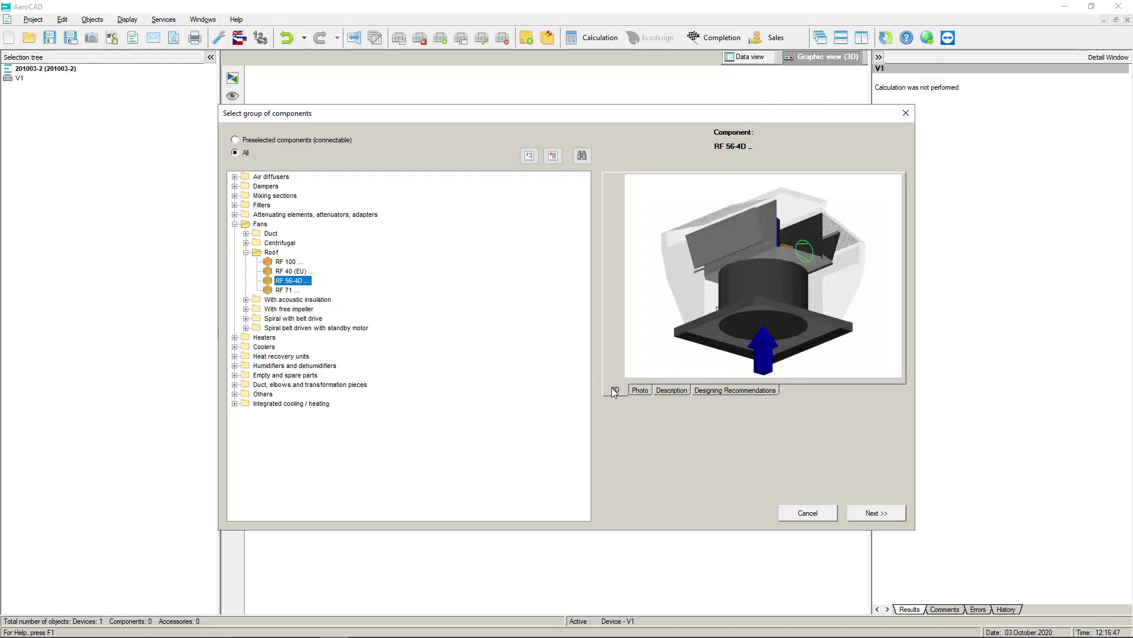
{"action": "left_click", "coordinate": [870, 512]}
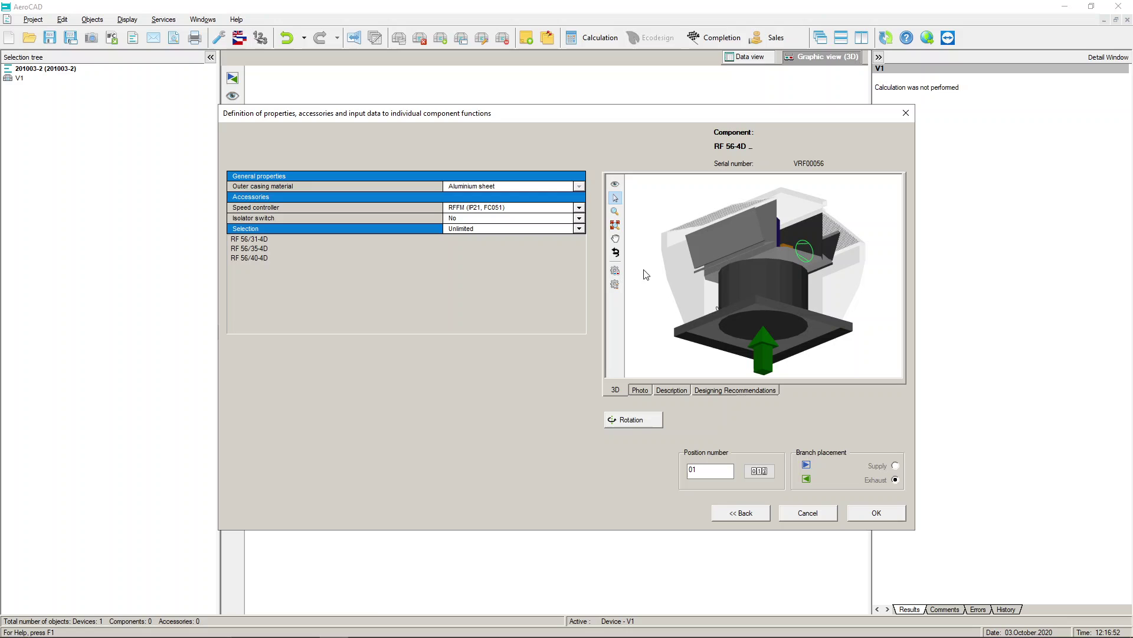
Step: Examine the speed controller options for the fan, including RFFM (IP21, FC051) and RFFM (IP54, FC101, 3x400V), without changing the selection
{"action": "left_click", "coordinate": [580, 208]}
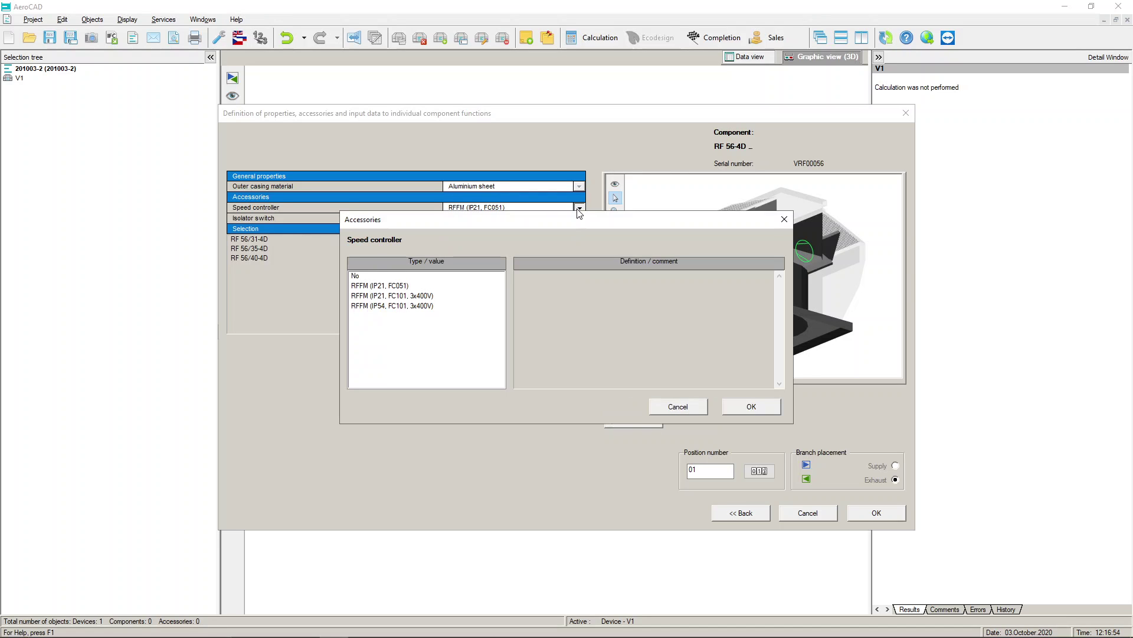
{"action": "left_click", "coordinate": [375, 278]}
{"action": "left_click", "coordinate": [434, 286]}
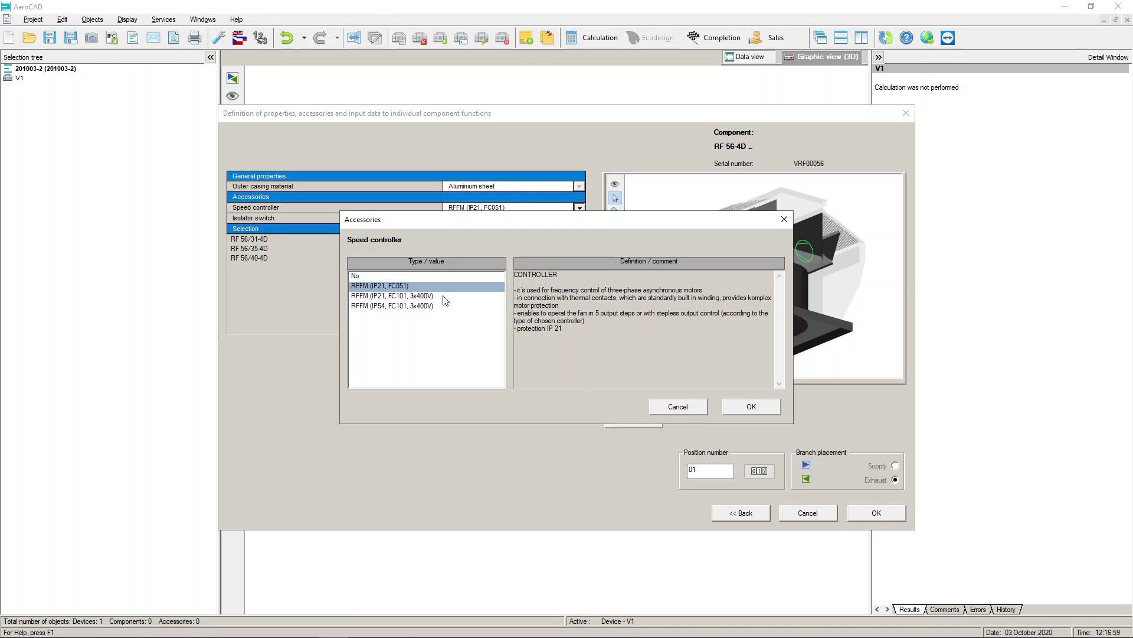
{"action": "left_click", "coordinate": [438, 305]}
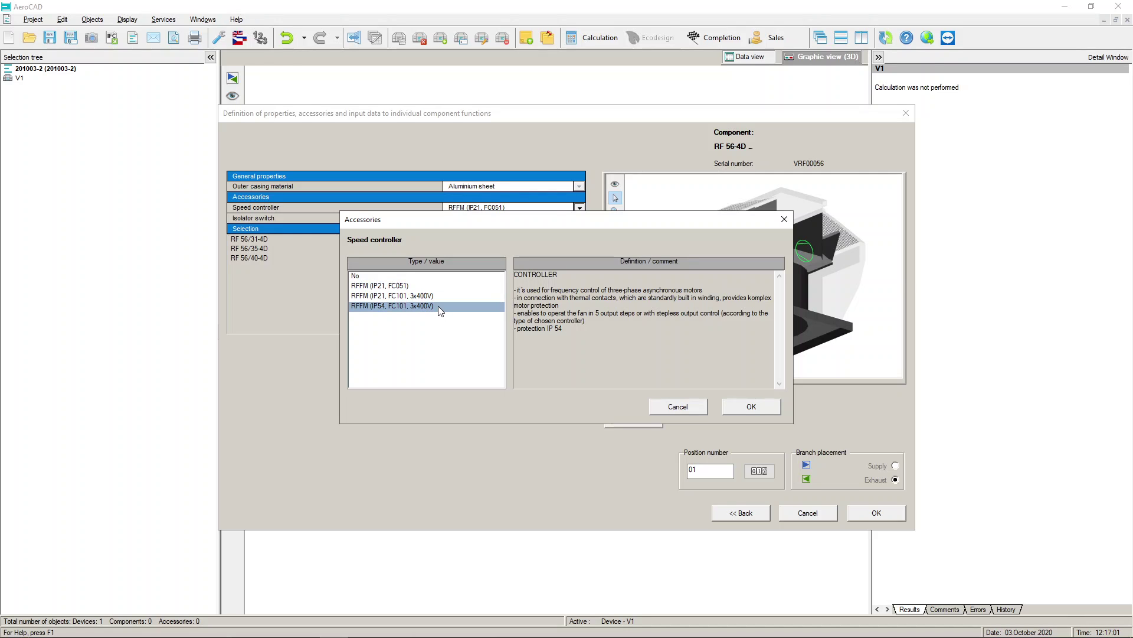
{"action": "left_click", "coordinate": [672, 407]}
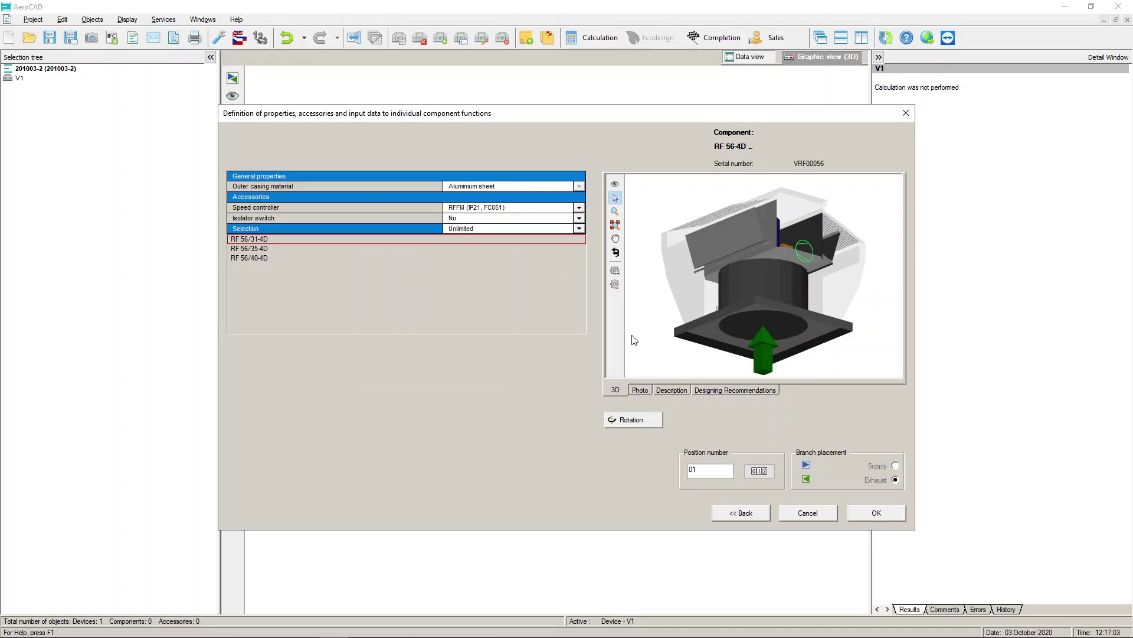
Step: Add the XPSV isolator switch to the fan's accessories
{"action": "left_click", "coordinate": [579, 218]}
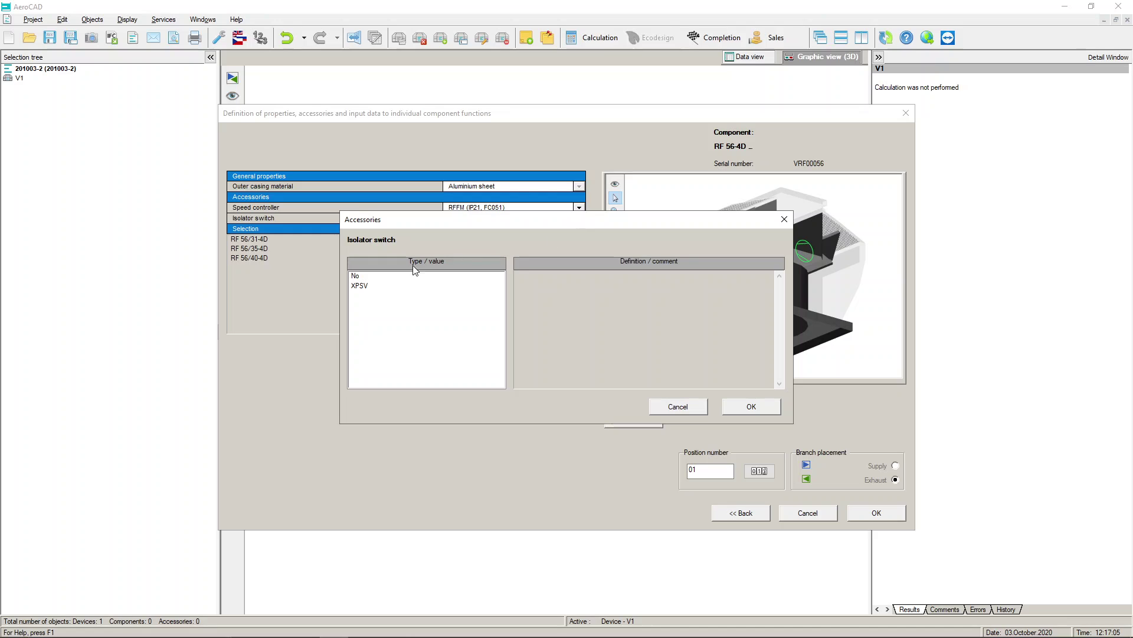
{"action": "left_click", "coordinate": [384, 275]}
{"action": "left_click", "coordinate": [388, 287]}
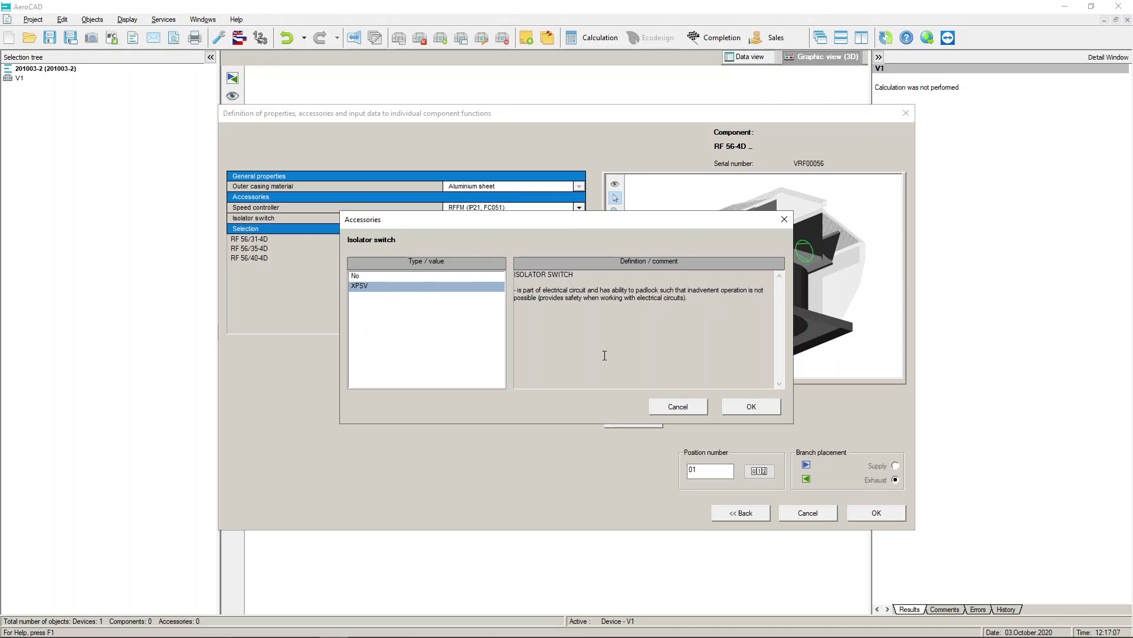
{"action": "left_click", "coordinate": [739, 405]}
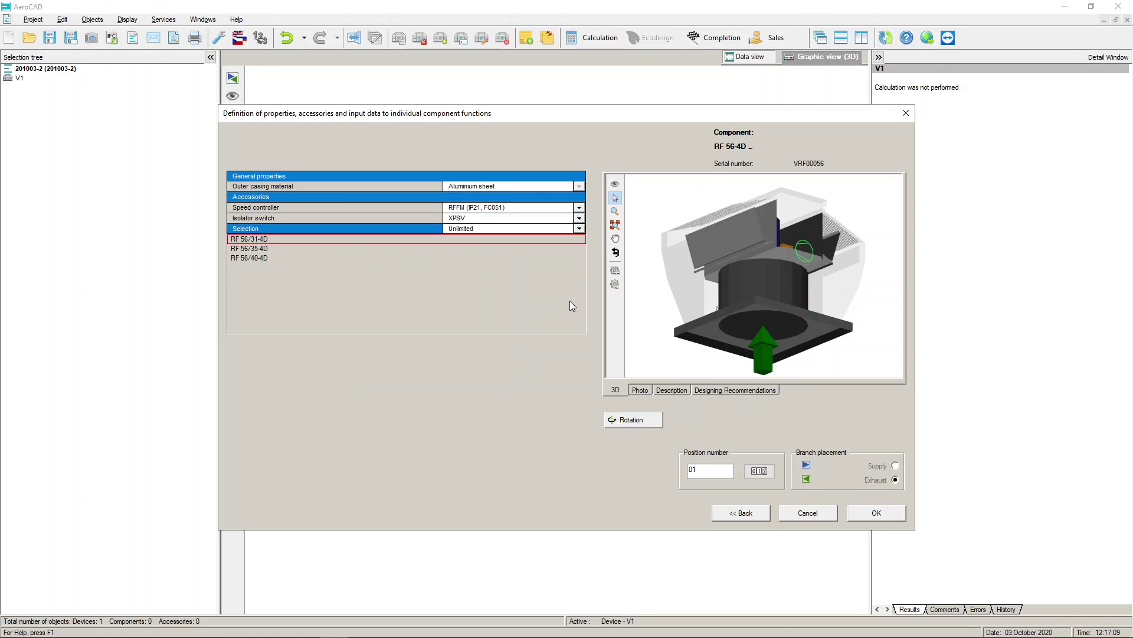
Step: Examine the selection limitation options for motor supply voltage, type of control, electric protection and insulation class
{"action": "left_click", "coordinate": [579, 231]}
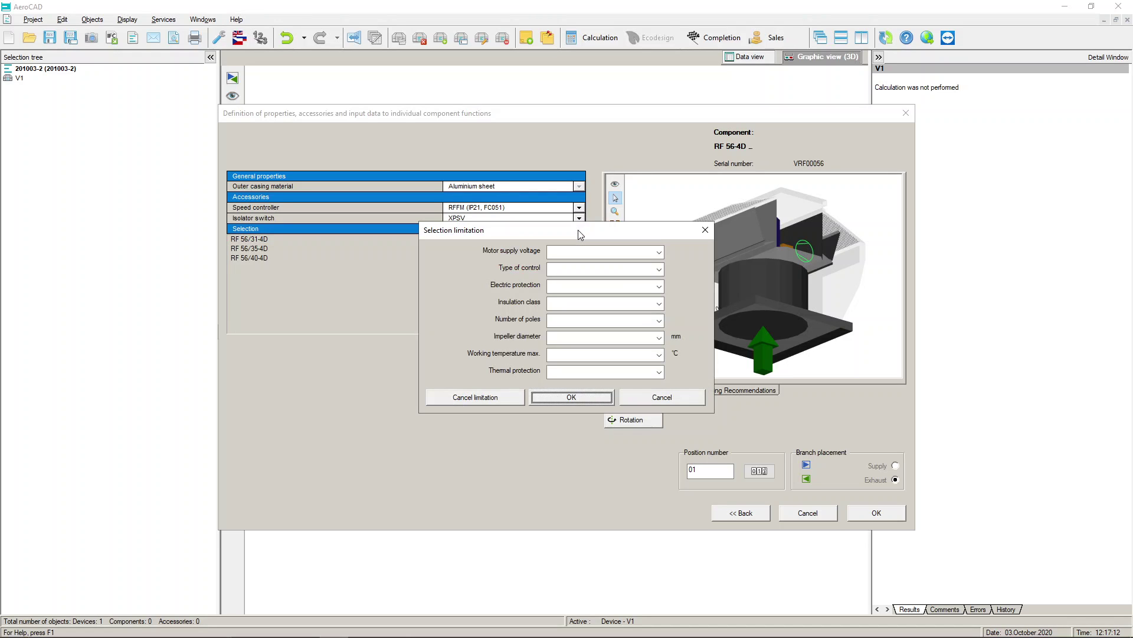
{"action": "left_click", "coordinate": [659, 252]}
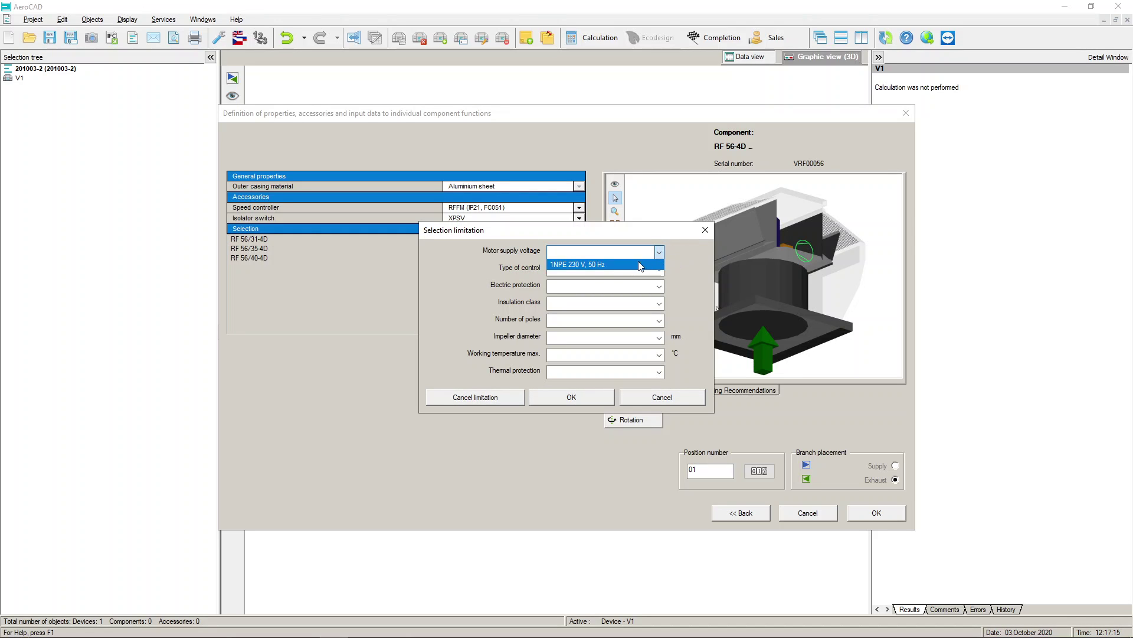
{"action": "left_click", "coordinate": [699, 264]}
{"action": "left_click", "coordinate": [660, 270]}
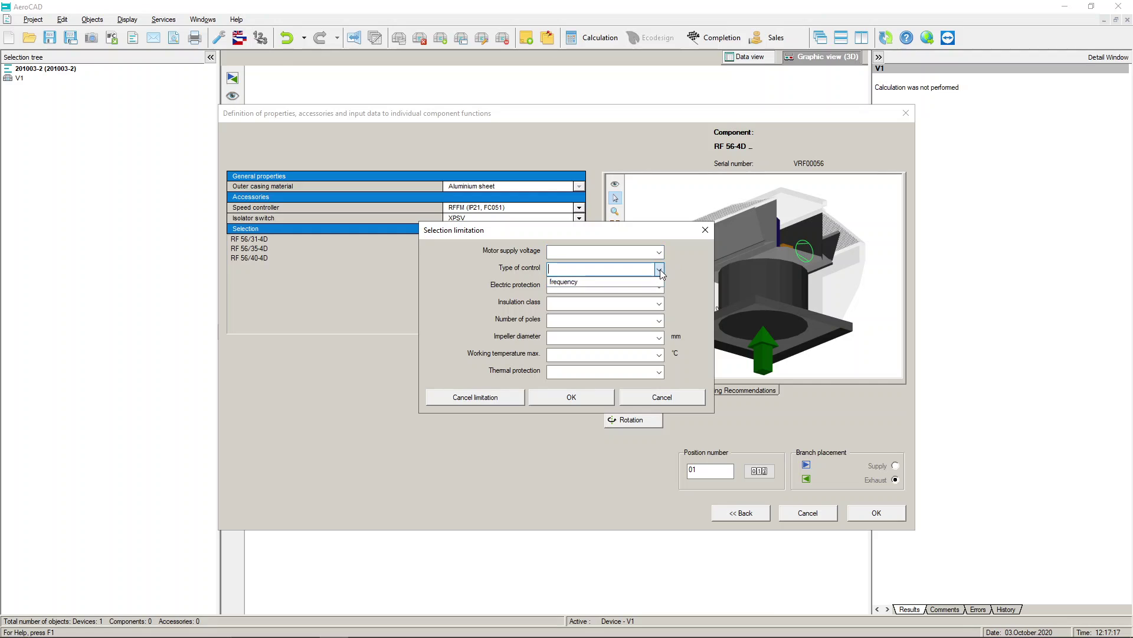
{"action": "left_click", "coordinate": [684, 269]}
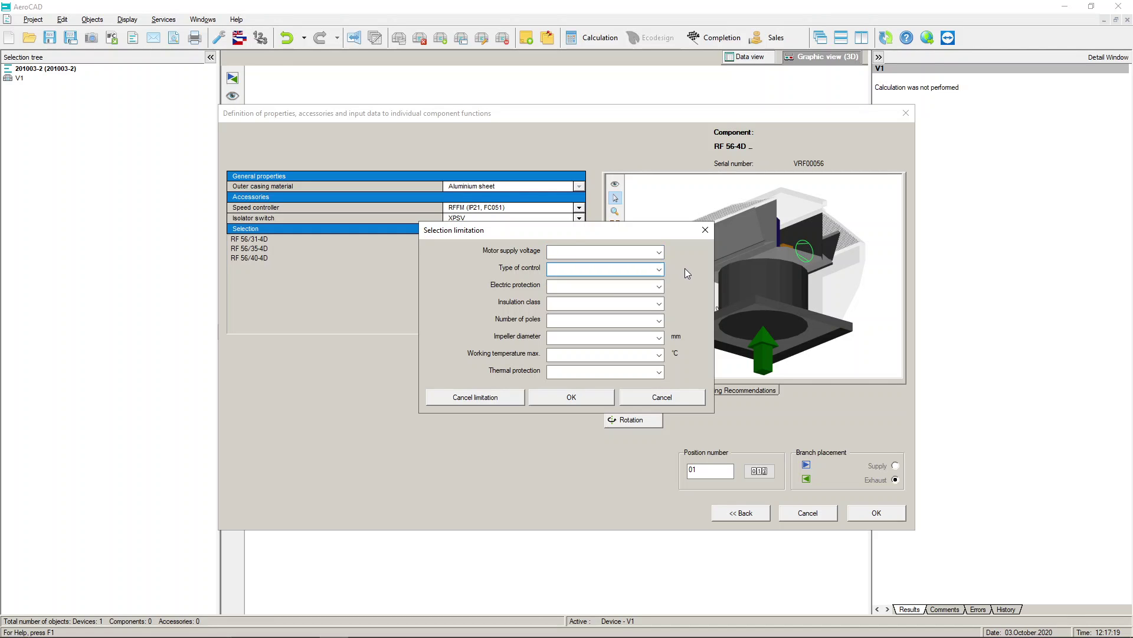
{"action": "left_click", "coordinate": [660, 286]}
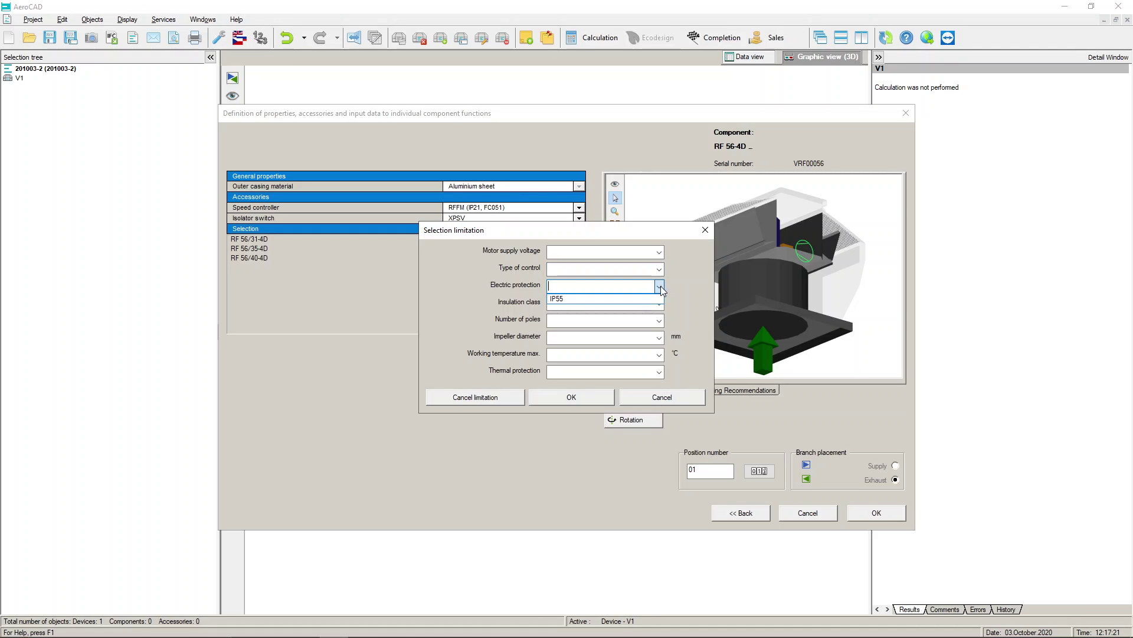
{"action": "left_click", "coordinate": [679, 289]}
{"action": "left_click", "coordinate": [659, 304]}
{"action": "left_click", "coordinate": [682, 304]}
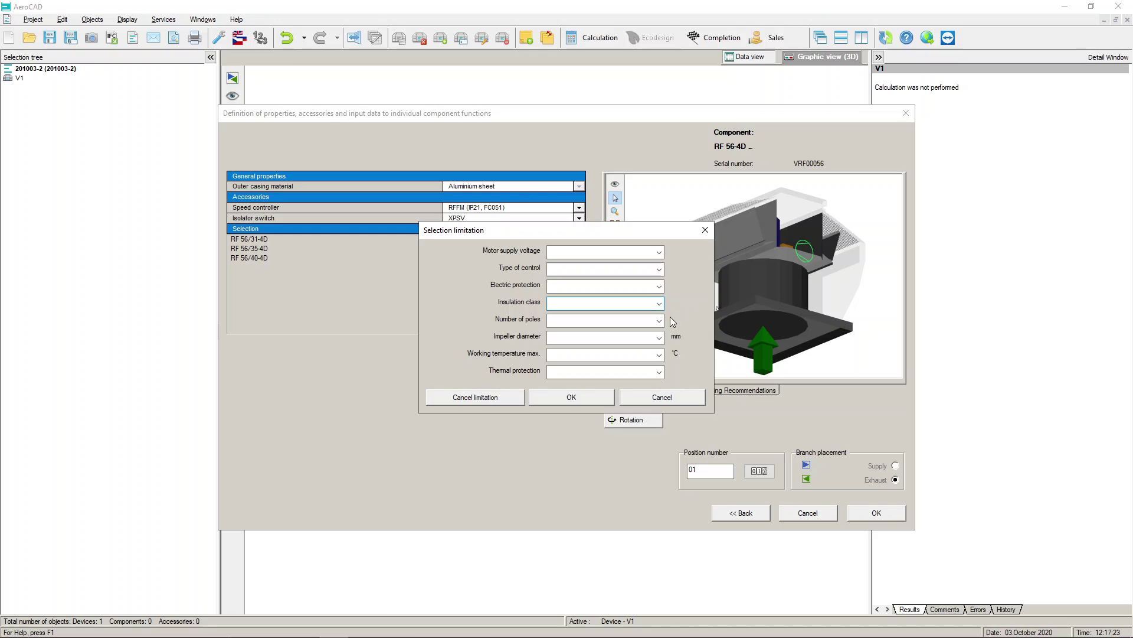
Step: Examine the limitation options for number of poles, impeller diameter, maximum working temperature and thermal protection, and leave the selection unlimited
{"action": "left_click", "coordinate": [659, 321]}
{"action": "left_click", "coordinate": [686, 319]}
{"action": "left_click", "coordinate": [659, 338]}
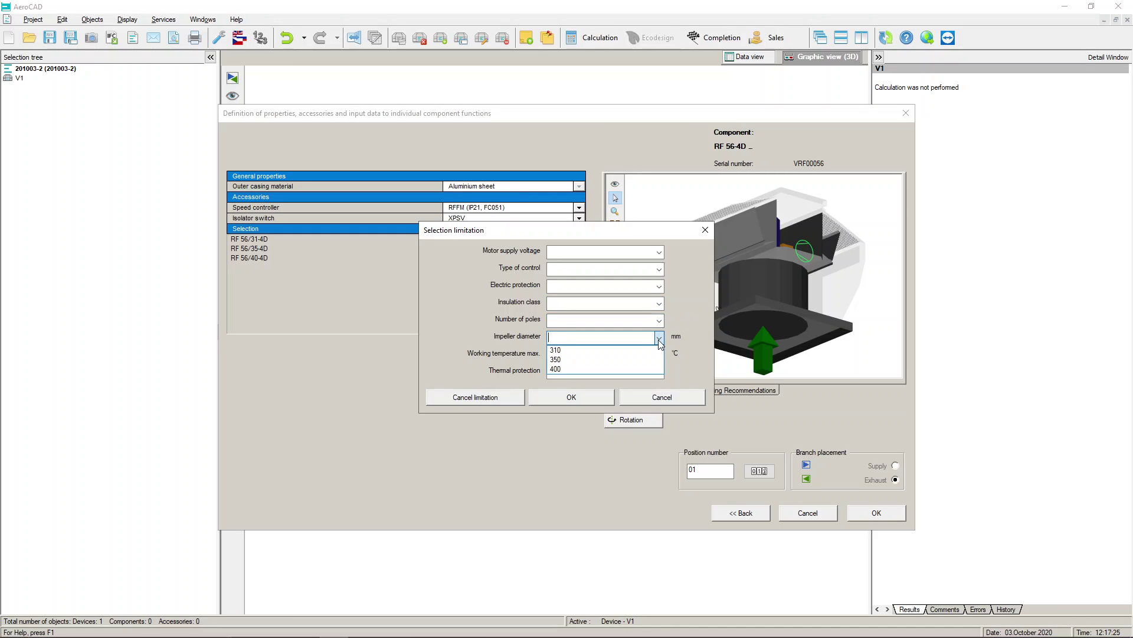
{"action": "left_click", "coordinate": [691, 310]}
{"action": "left_click", "coordinate": [659, 337]}
{"action": "left_click", "coordinate": [689, 317]}
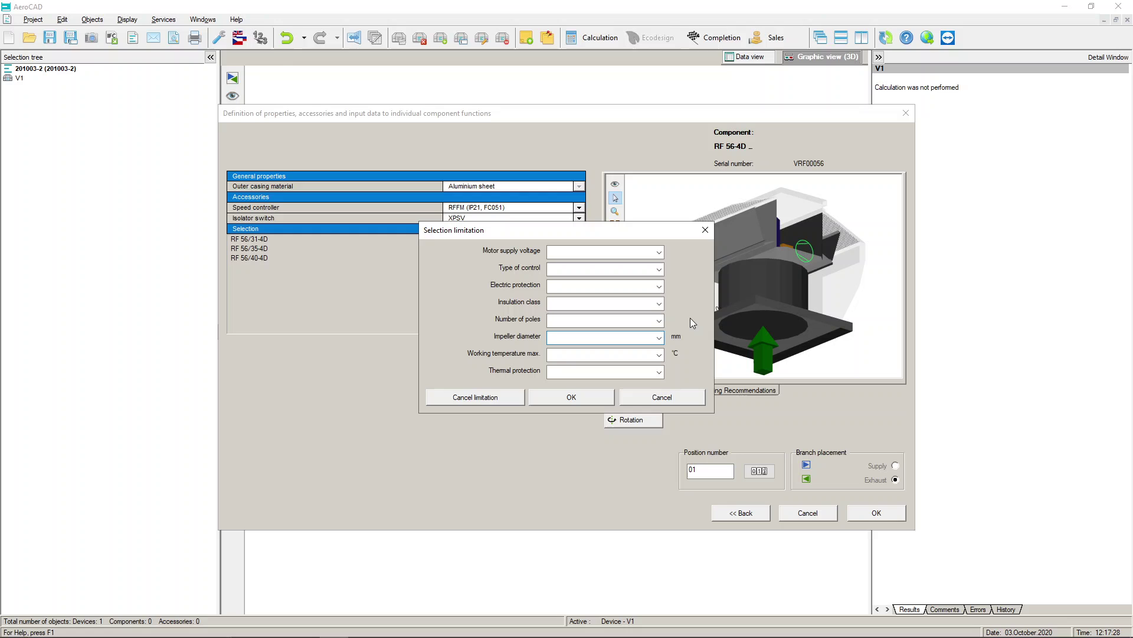
{"action": "left_click", "coordinate": [660, 356]}
{"action": "left_click", "coordinate": [703, 360]}
{"action": "left_click", "coordinate": [659, 372]}
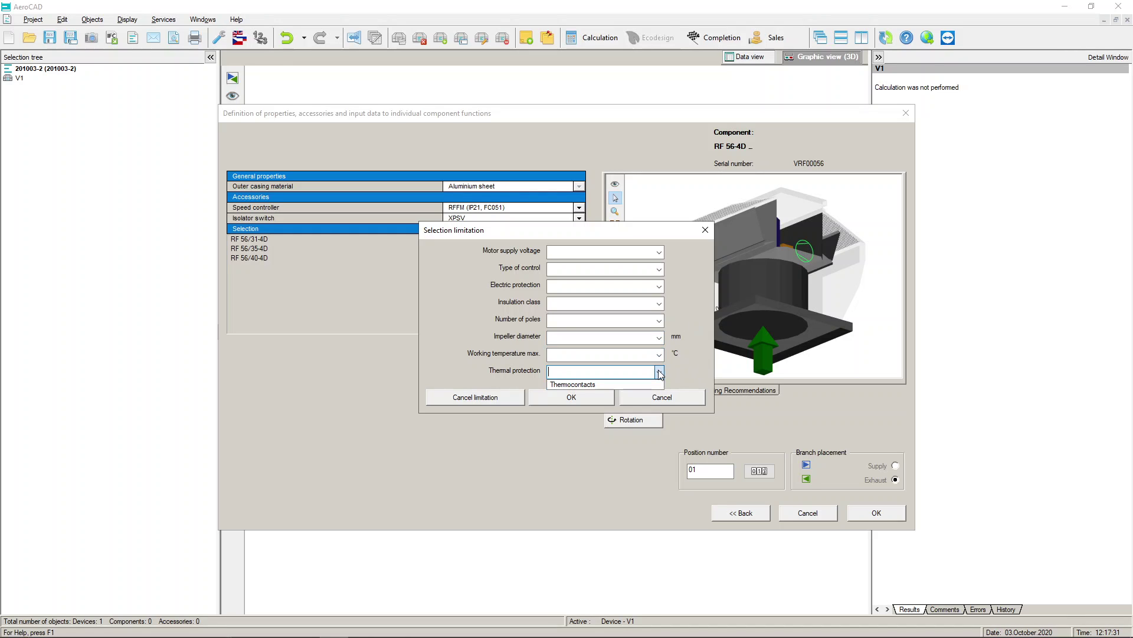
{"action": "left_click", "coordinate": [681, 372]}
{"action": "left_click", "coordinate": [661, 397]}
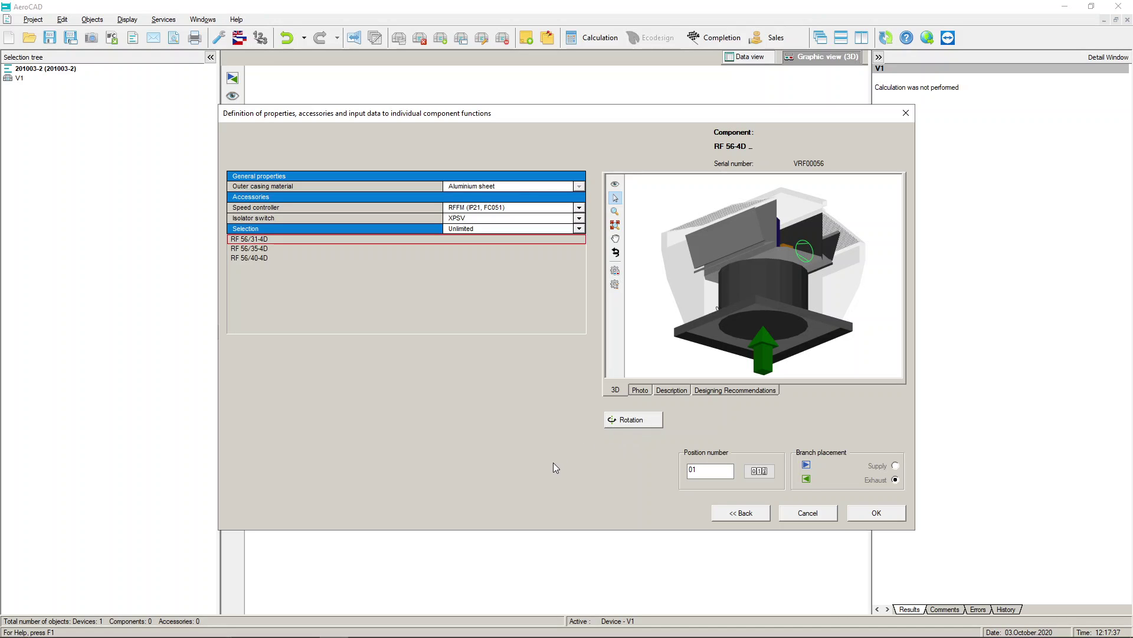
Step: Accept the fan's properties and start the device calculation, saving the project under the file name 201003-2
{"action": "left_click", "coordinate": [884, 515]}
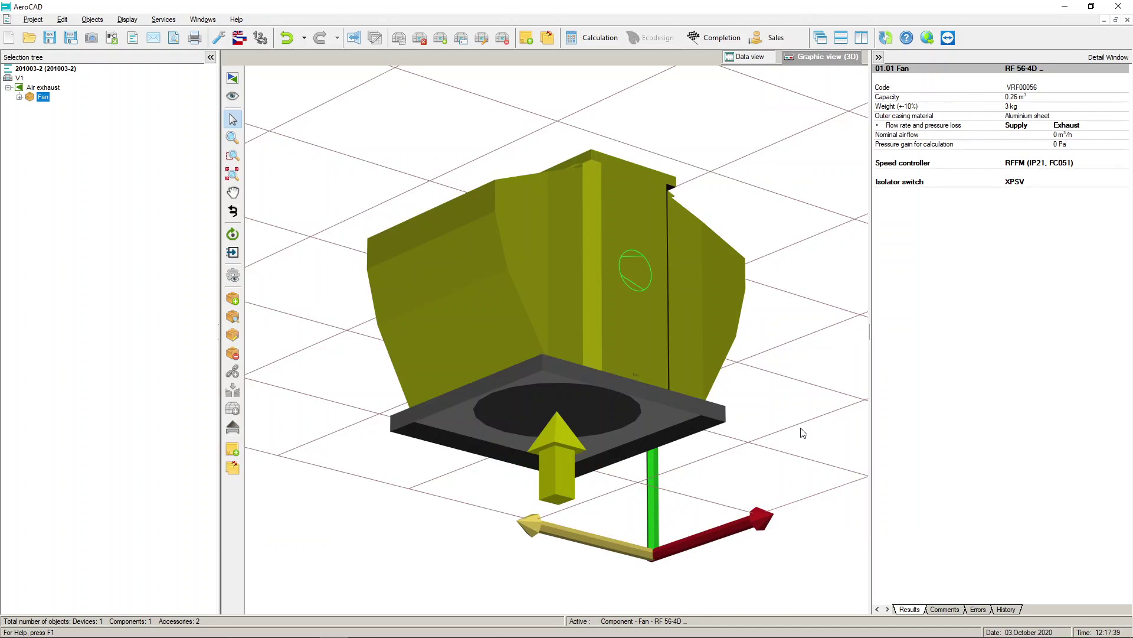
{"action": "left_click", "coordinate": [598, 38]}
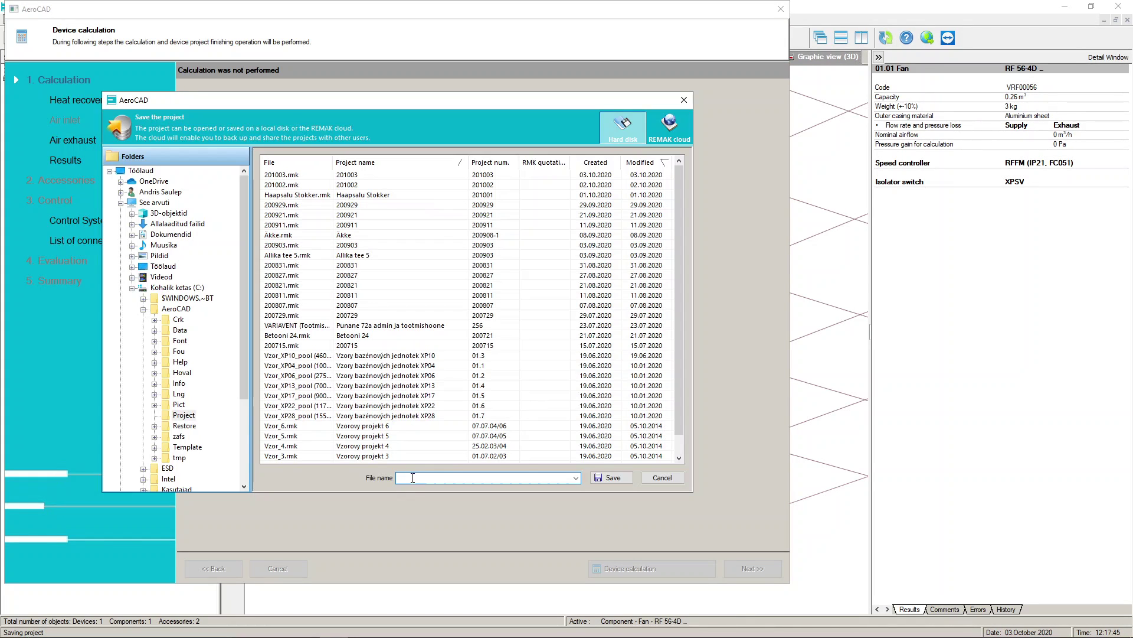
{"action": "type", "text": "201003-2"}
{"action": "left_click", "coordinate": [611, 477]}
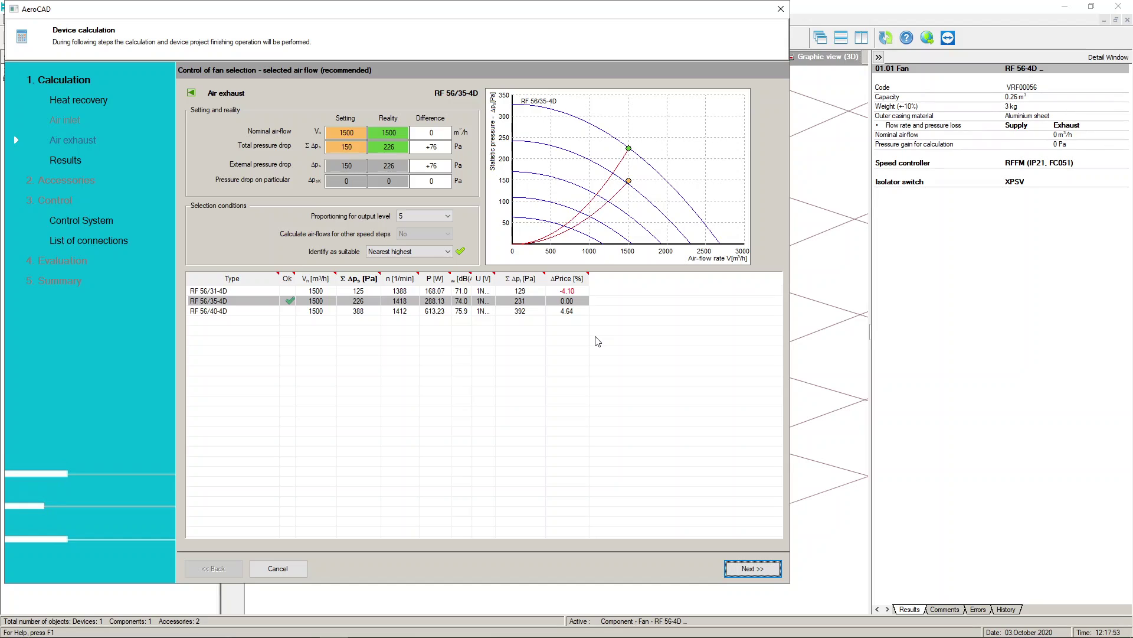
Step: Compare the proposed fan types' performance curves and proceed with RF 56/35-4D for the air exhaust
{"action": "left_click", "coordinate": [216, 291]}
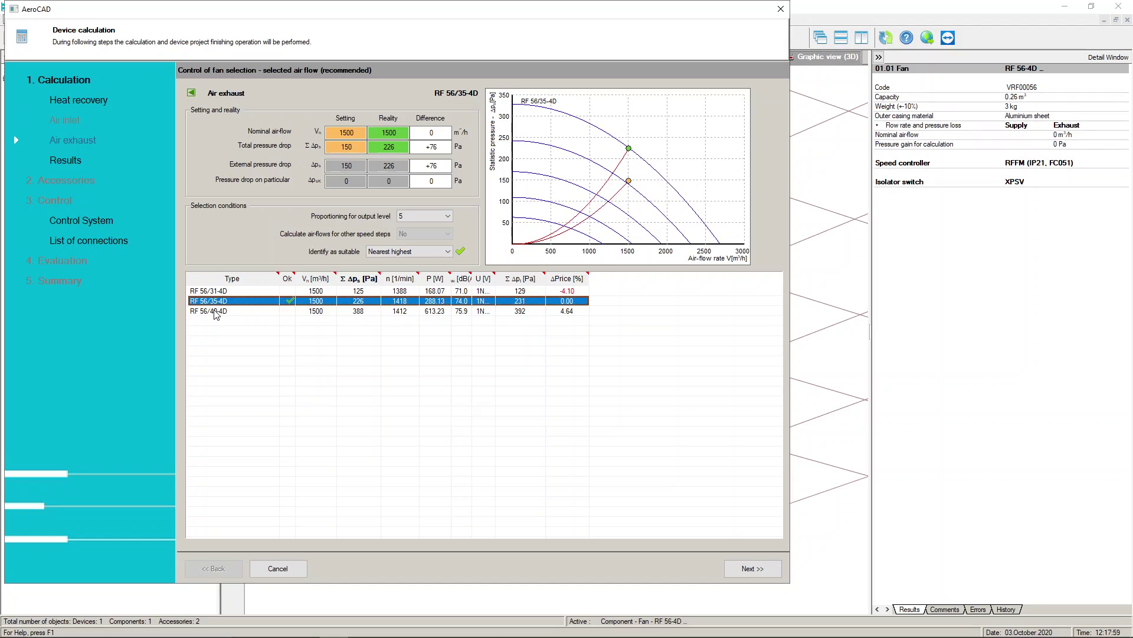
{"action": "left_click", "coordinate": [215, 311]}
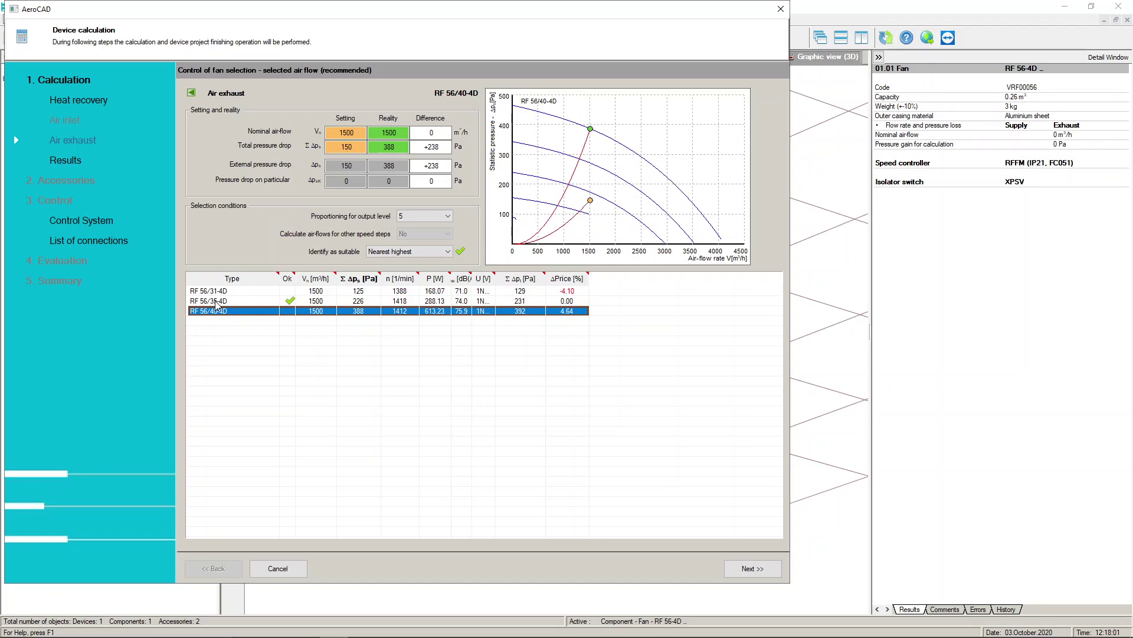
{"action": "left_click", "coordinate": [216, 302]}
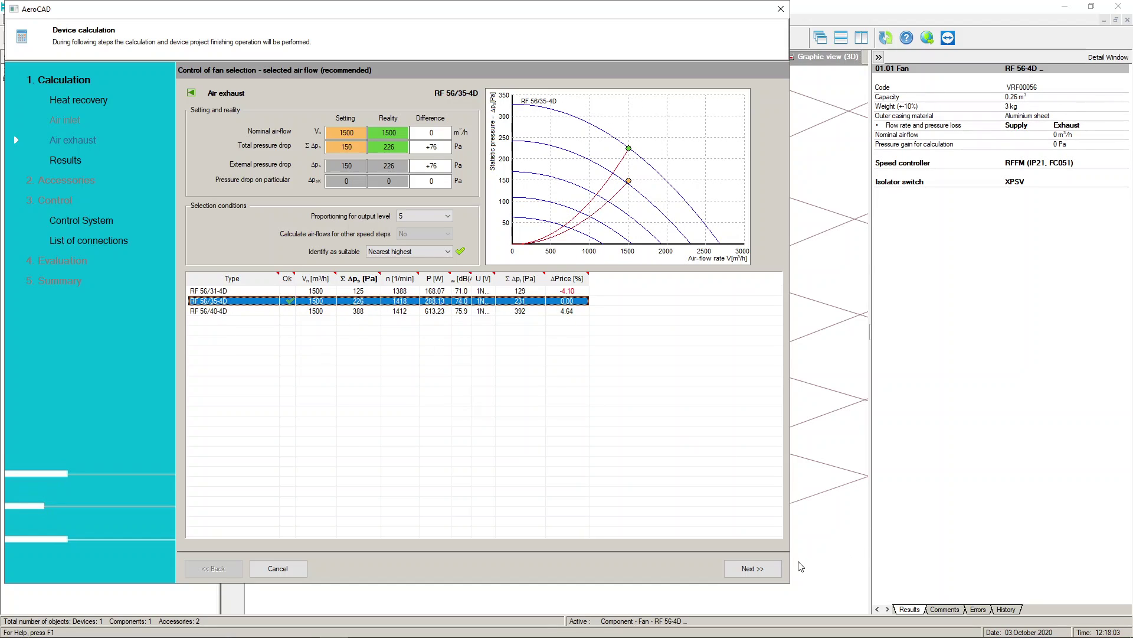
{"action": "left_click", "coordinate": [756, 570]}
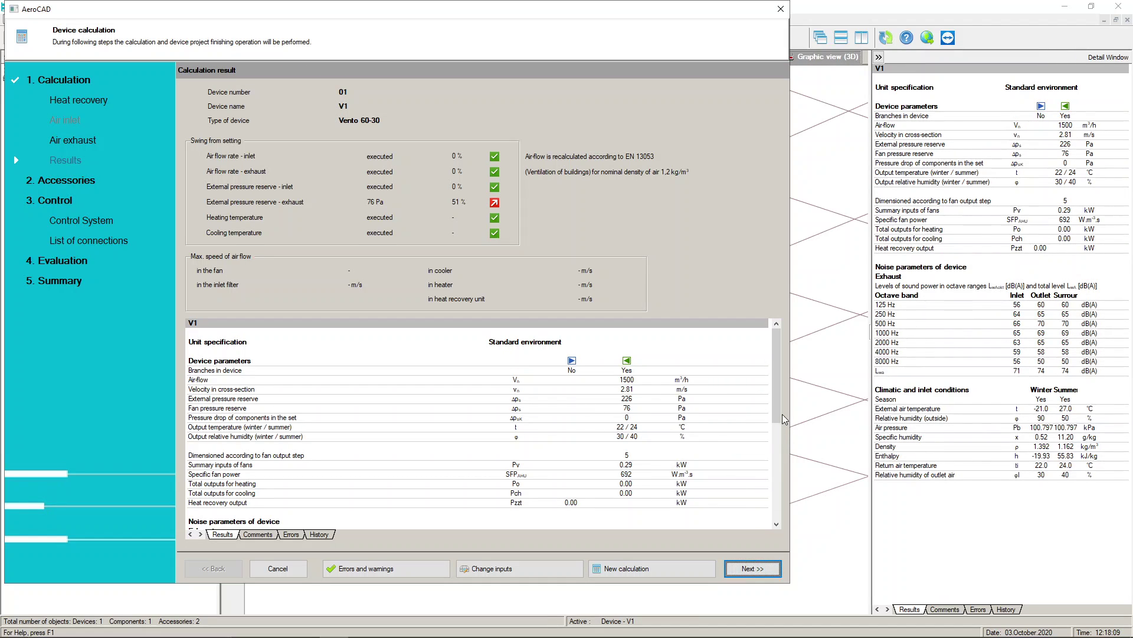
Step: Review V1's device, noise and climatic results, and continue to the device evaluation without adding supplements or control
{"action": "left_click_drag", "start_coordinate": [777, 404], "coordinate": [777, 438]}
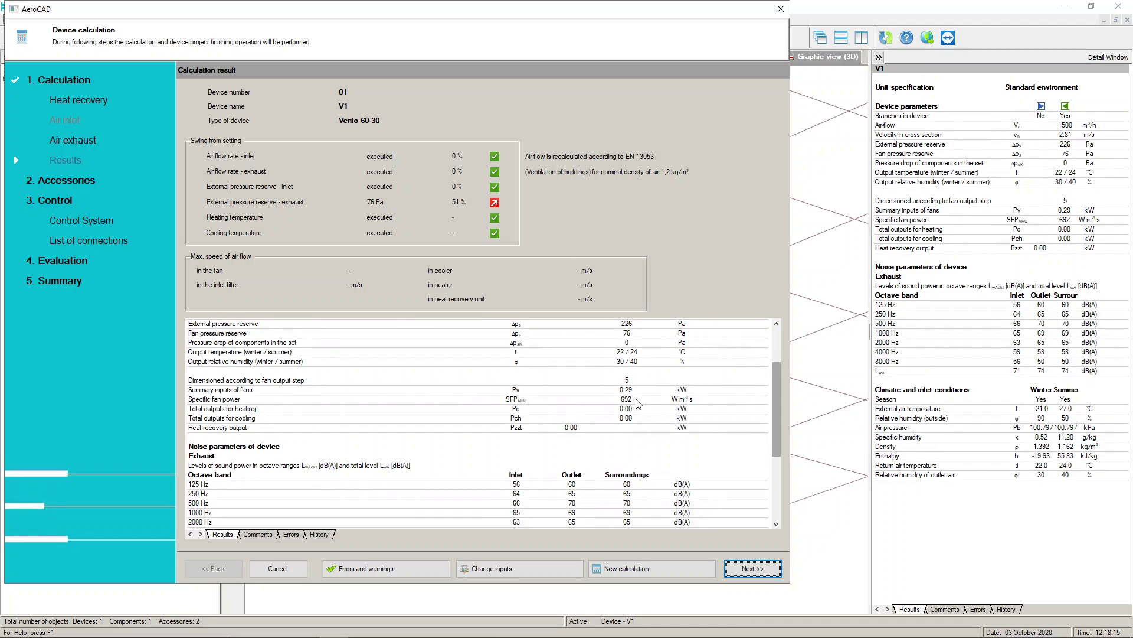
{"action": "left_click_drag", "start_coordinate": [776, 413], "coordinate": [795, 471]}
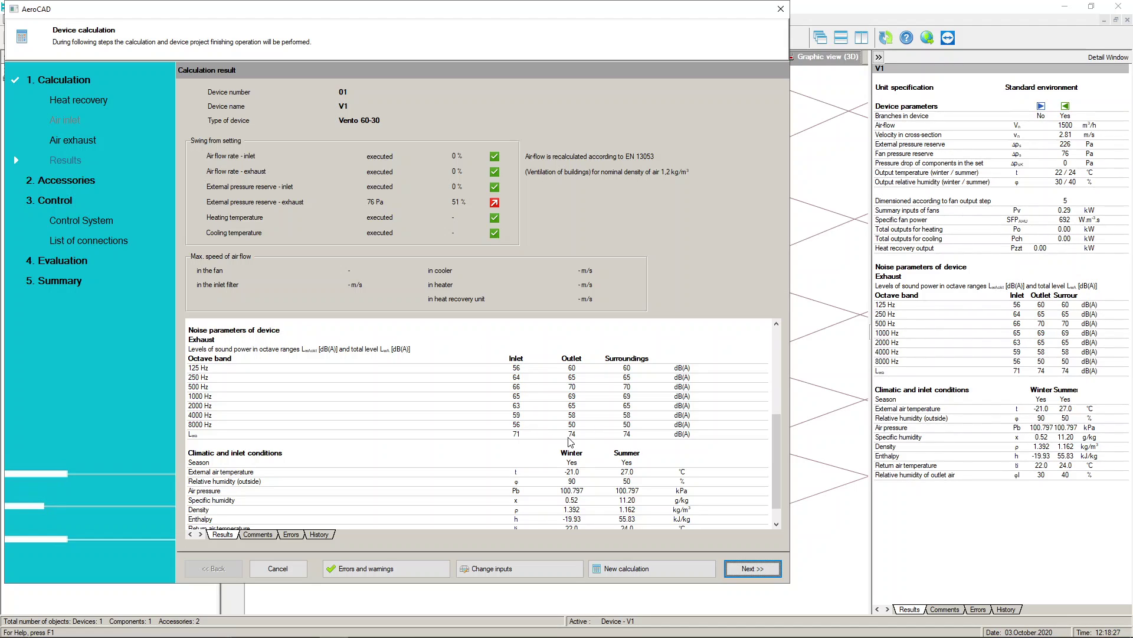
{"action": "left_click_drag", "start_coordinate": [775, 464], "coordinate": [788, 519]}
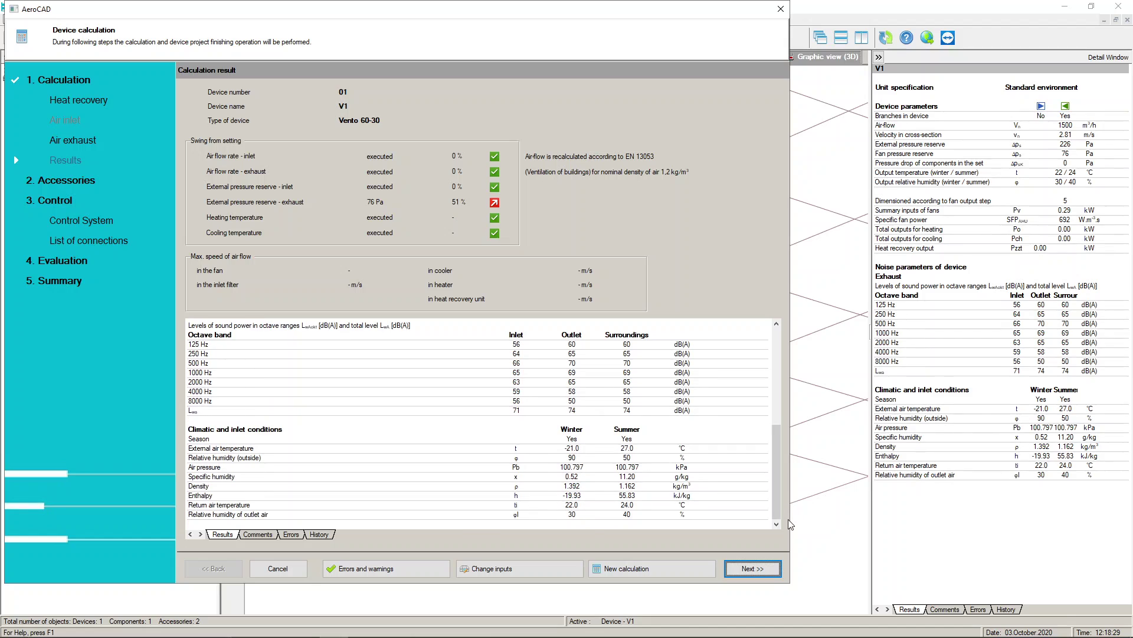
{"action": "left_click", "coordinate": [763, 570]}
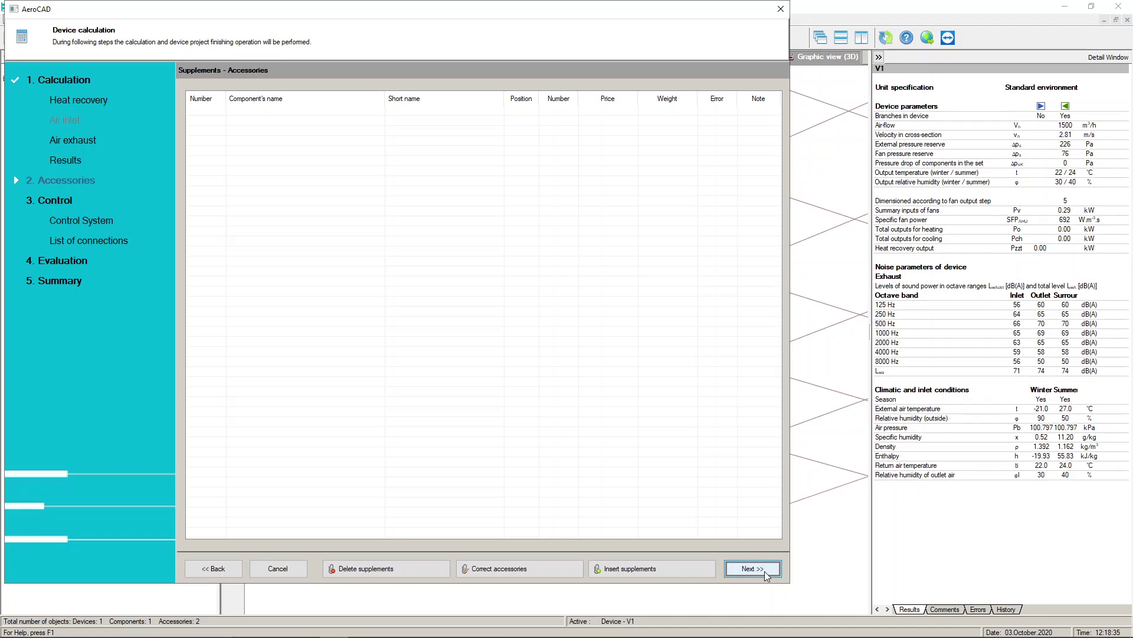
{"action": "left_click", "coordinate": [764, 570]}
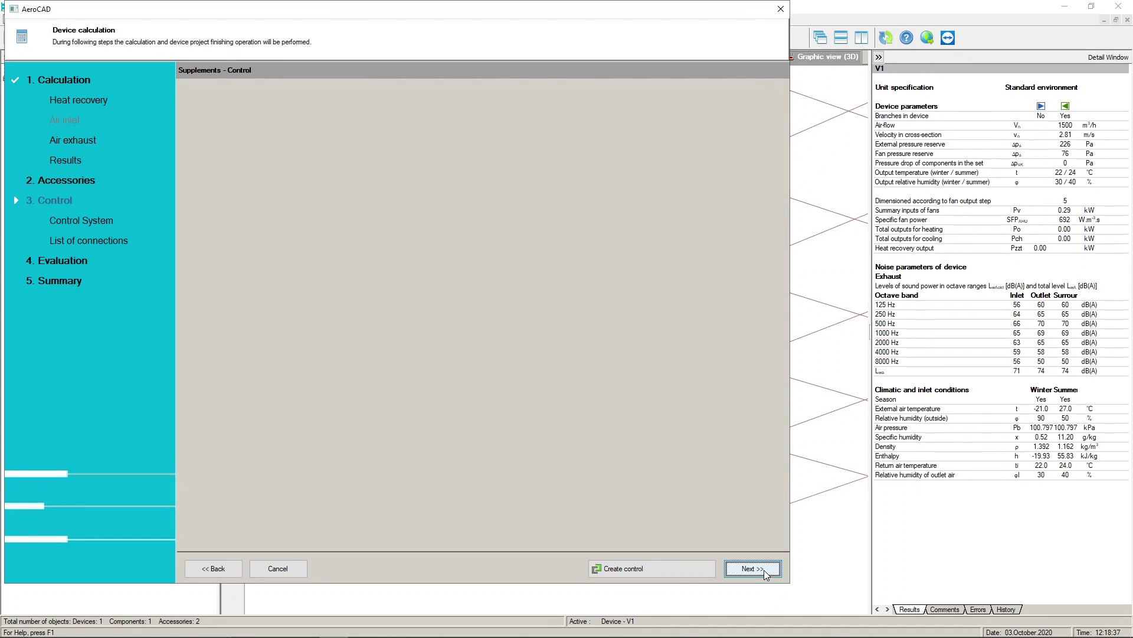
{"action": "left_click", "coordinate": [764, 570]}
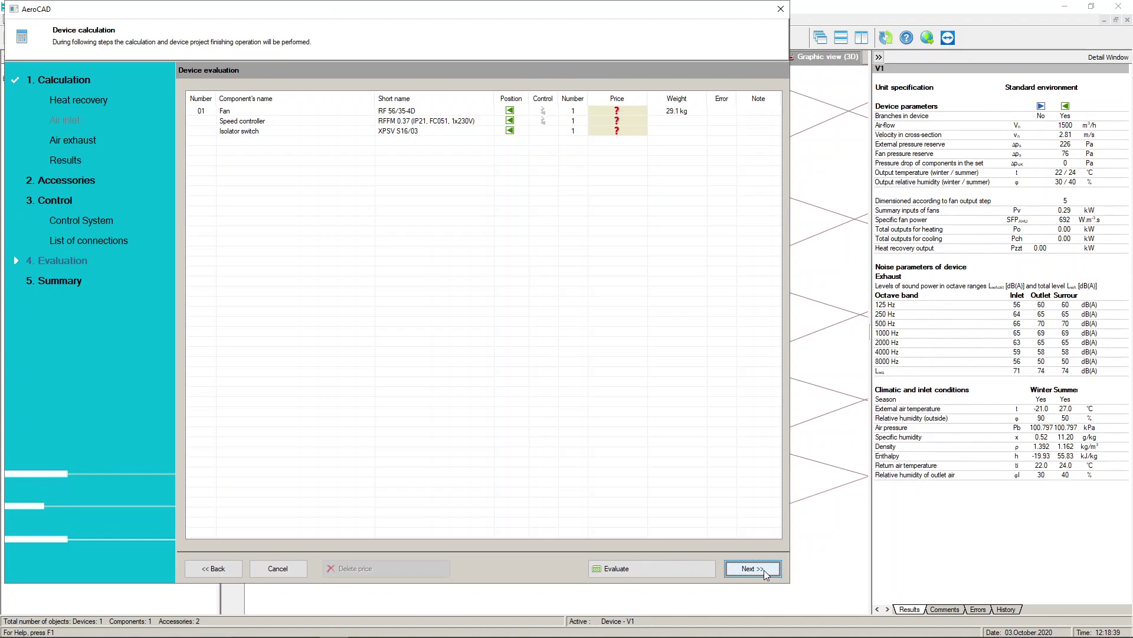
Step: Price V1 with the EX - Export brutto price list and save the project with the finished calculation
{"action": "left_click", "coordinate": [685, 569]}
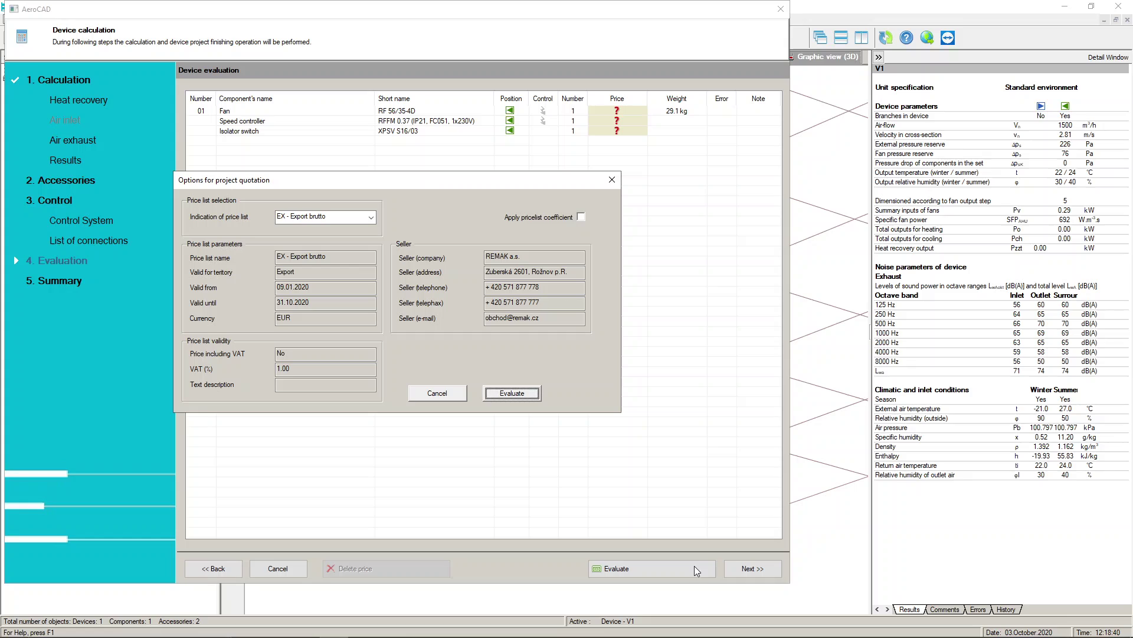
{"action": "left_click", "coordinate": [511, 393]}
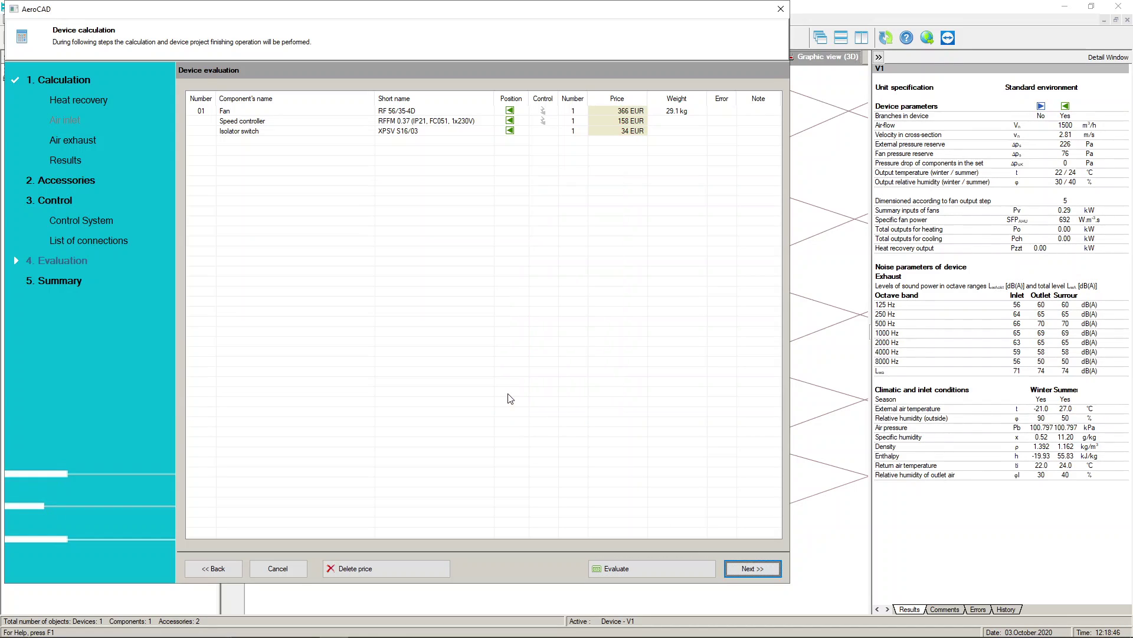
{"action": "left_click", "coordinate": [748, 570]}
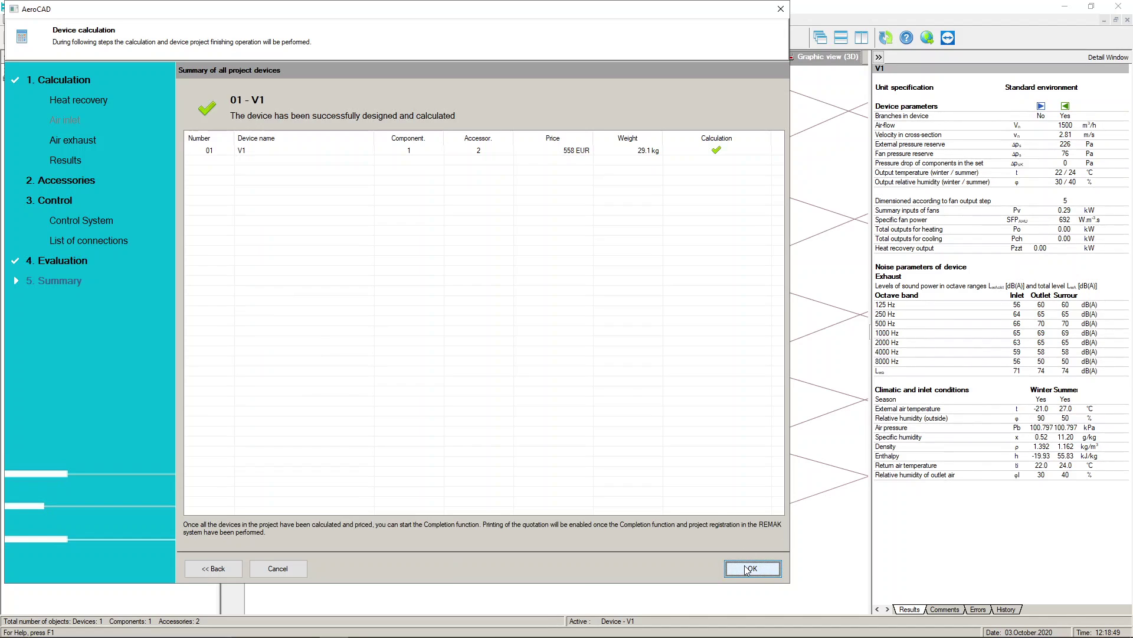
{"action": "left_click", "coordinate": [748, 569]}
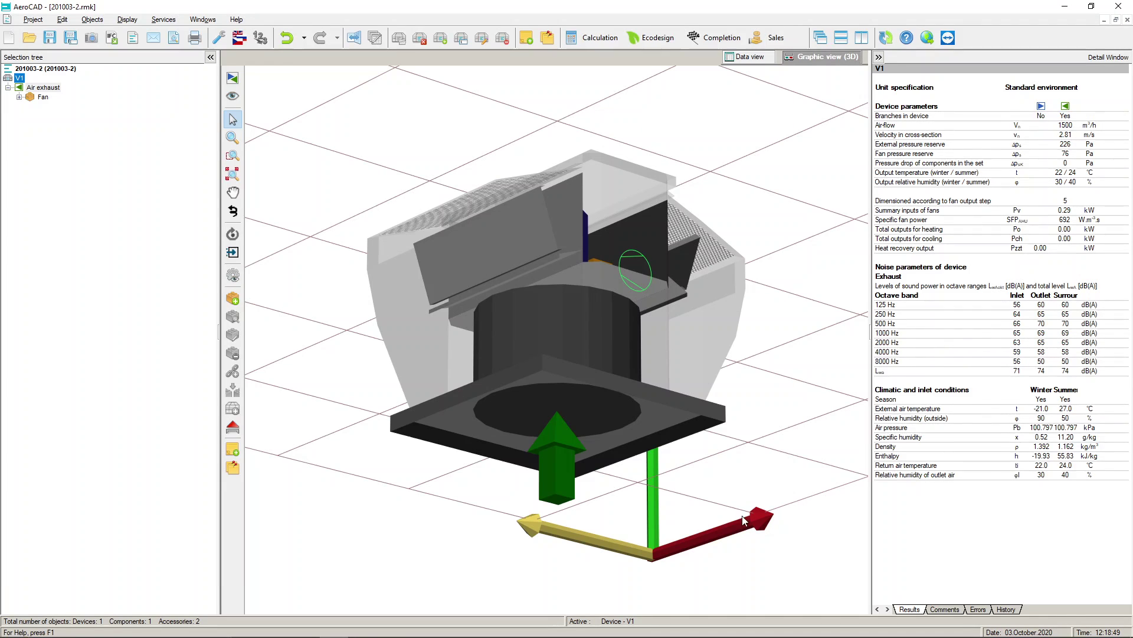
{"action": "left_click", "coordinate": [50, 39]}
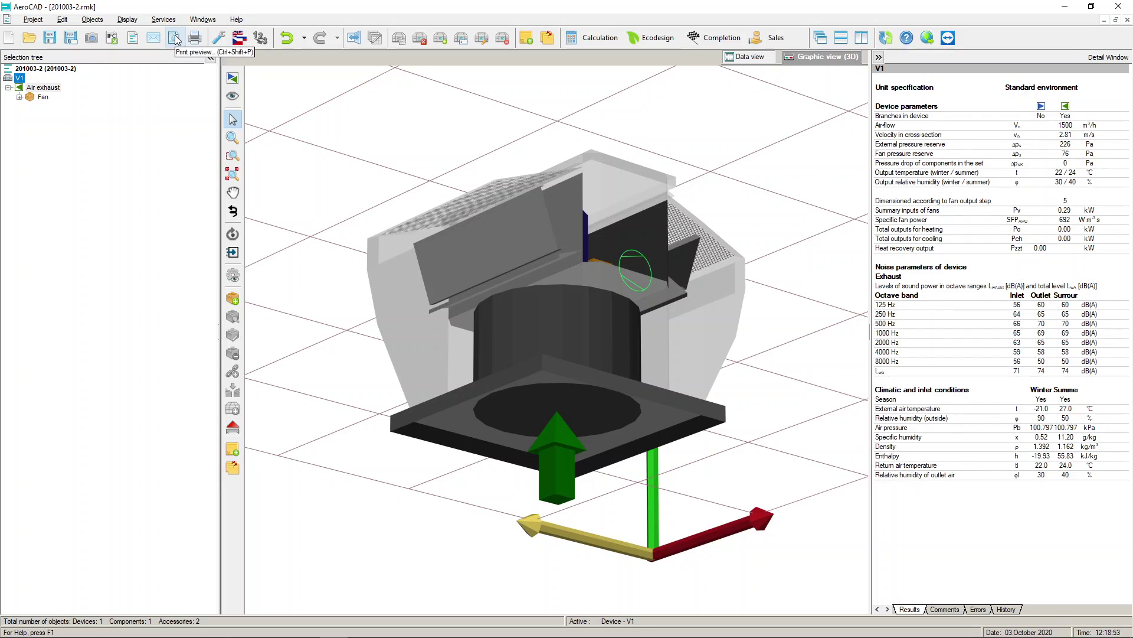
Step: Preview V1's printed documentation and read through all its pages, from the technical specification to the list of device components
{"action": "left_click", "coordinate": [174, 38]}
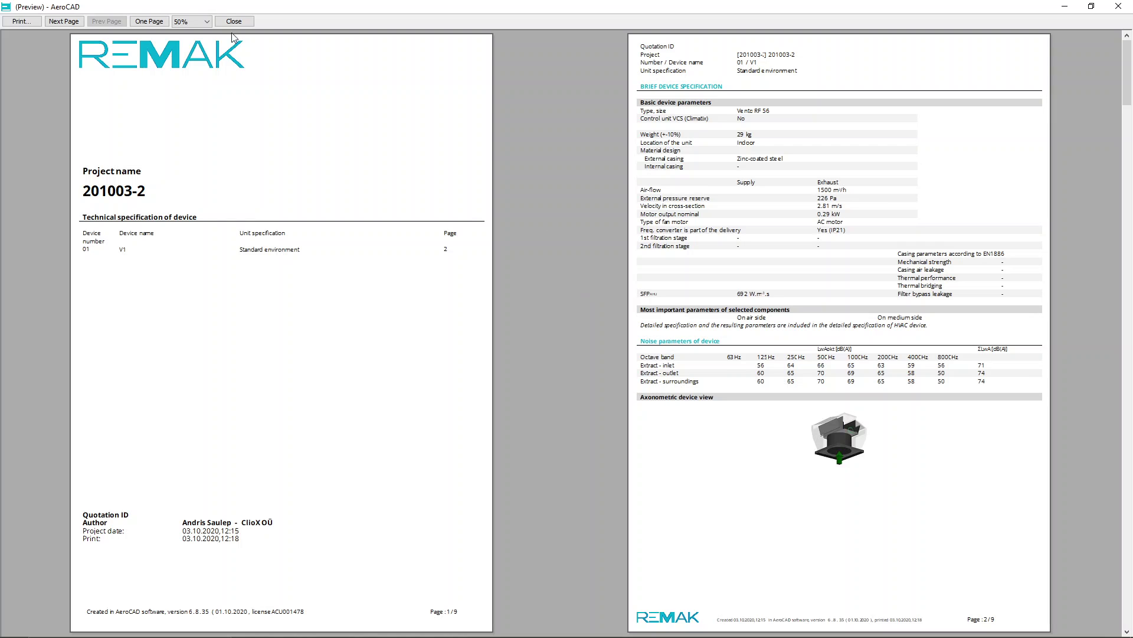
{"action": "left_click", "coordinate": [66, 22]}
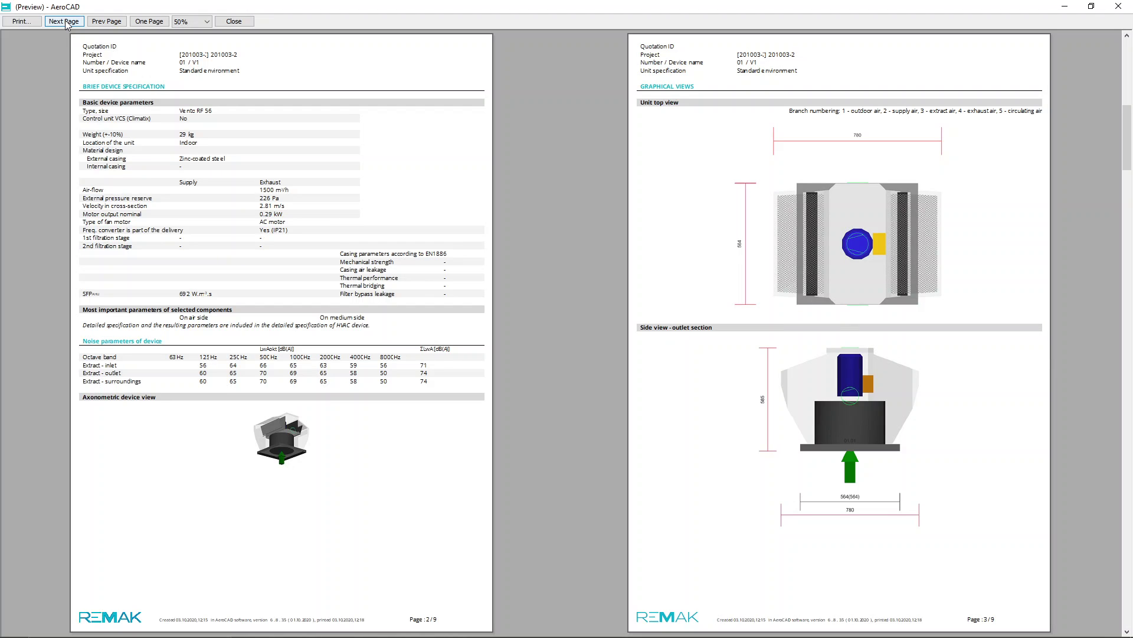
{"action": "left_click", "coordinate": [65, 22]}
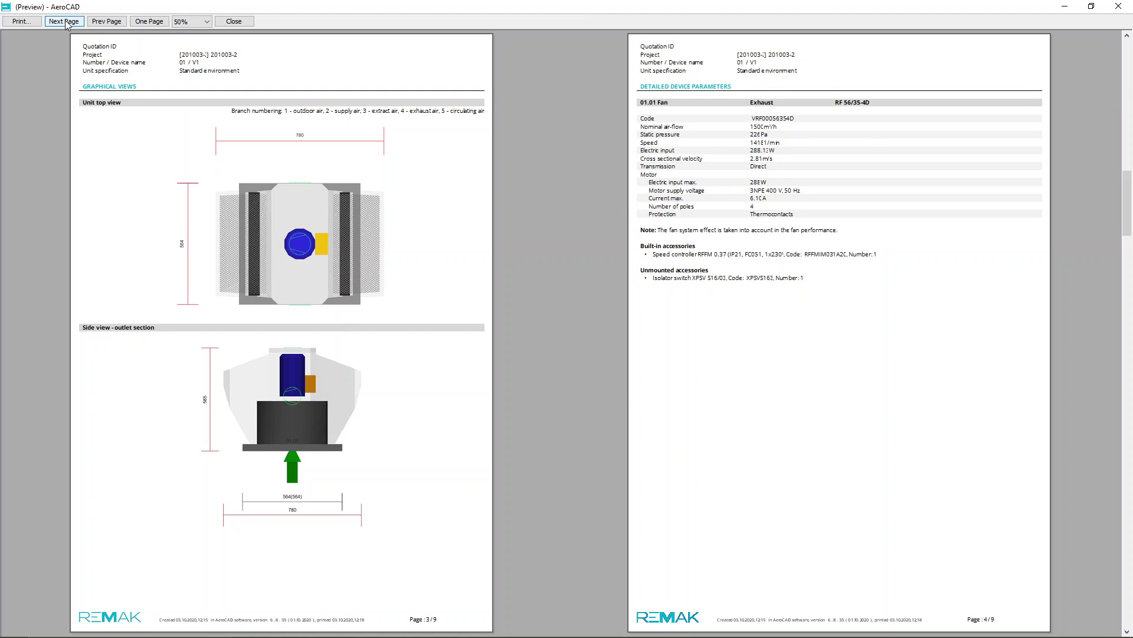
{"action": "left_click", "coordinate": [65, 23]}
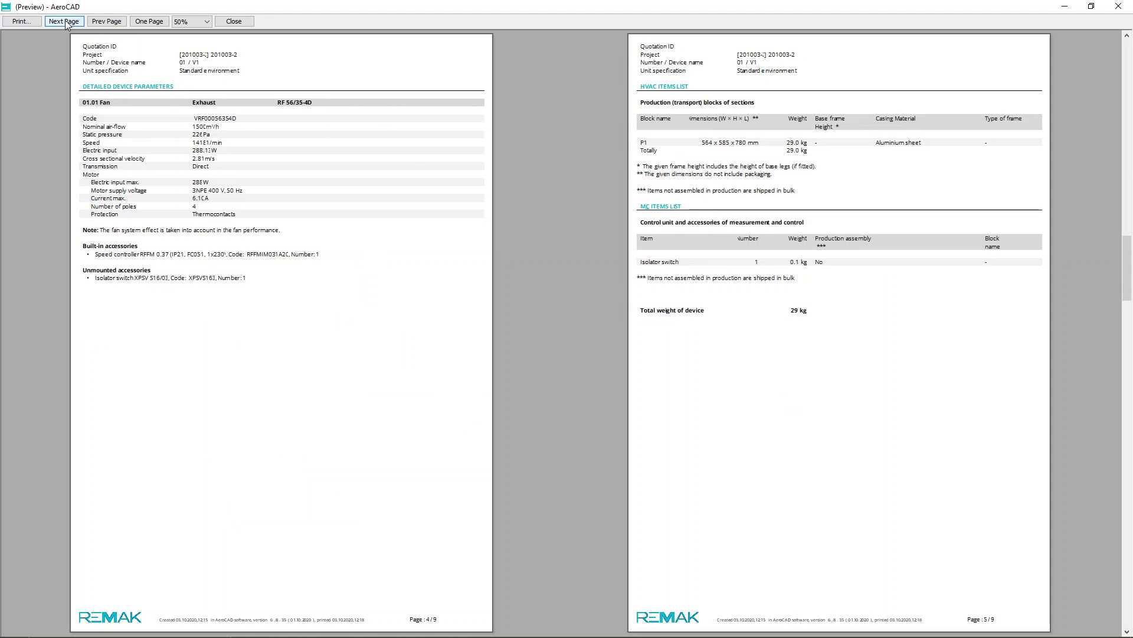
{"action": "left_click", "coordinate": [66, 22]}
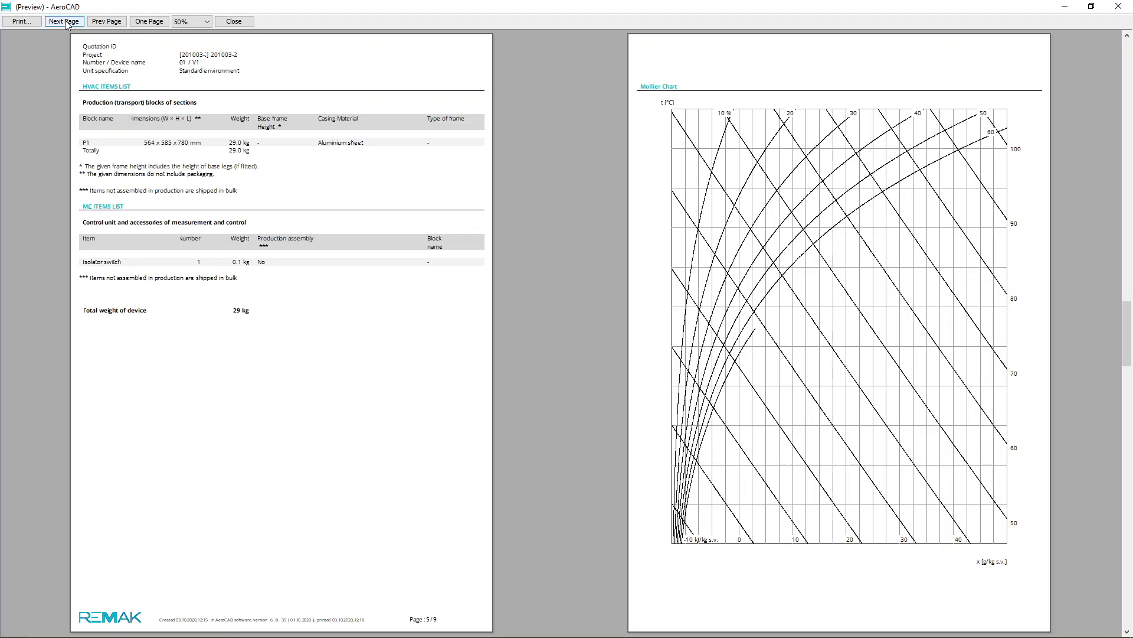
{"action": "left_click", "coordinate": [66, 23]}
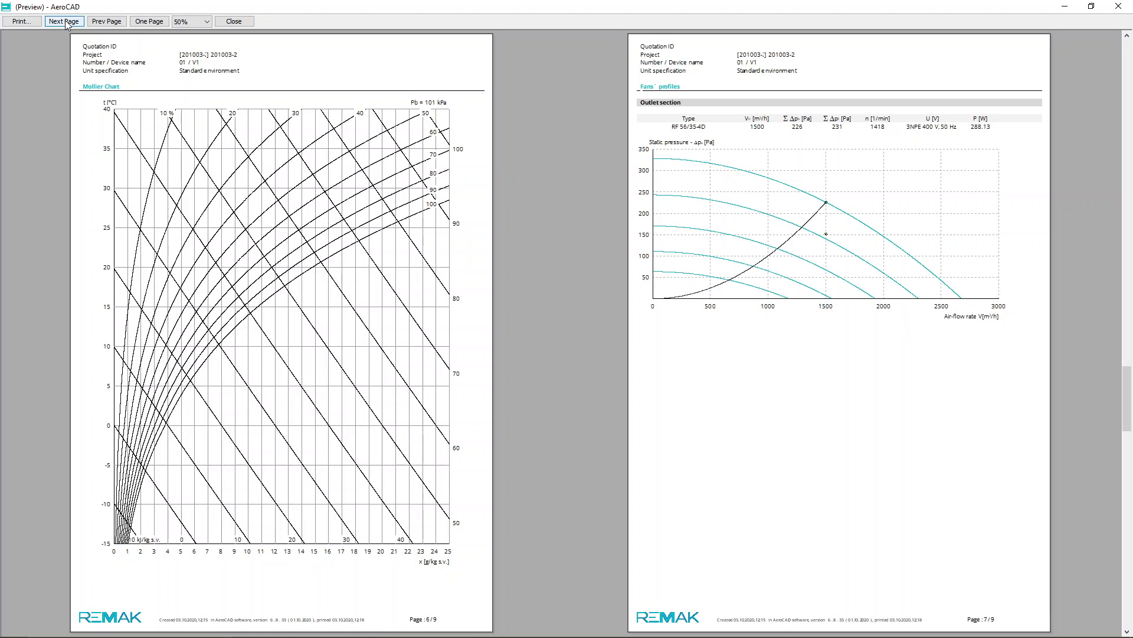
{"action": "left_click", "coordinate": [65, 22]}
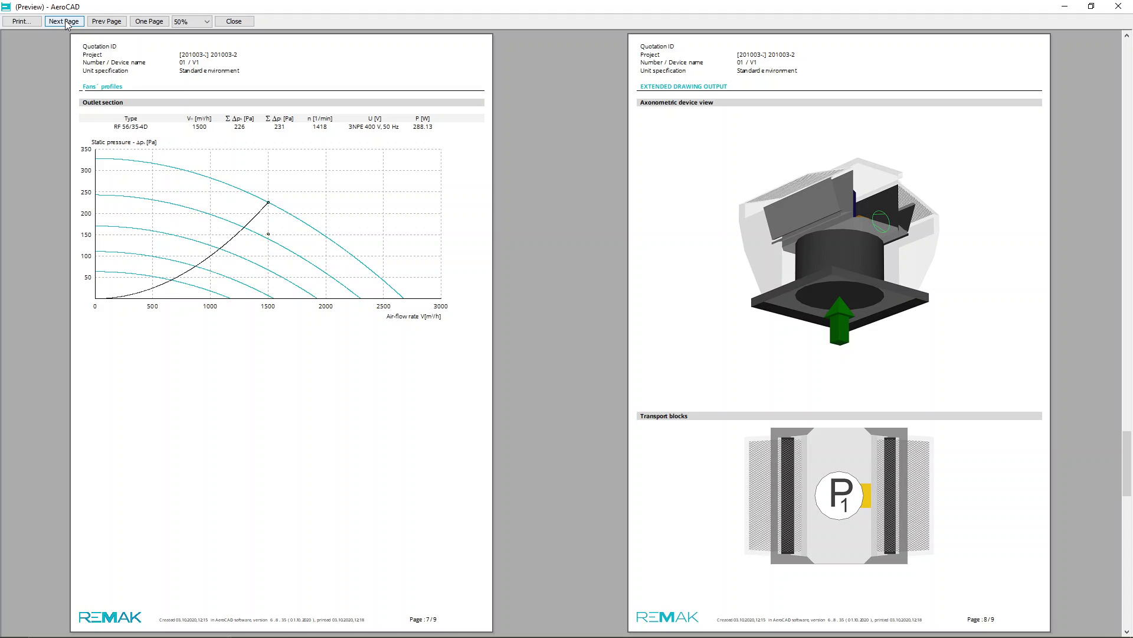
{"action": "left_click", "coordinate": [64, 22]}
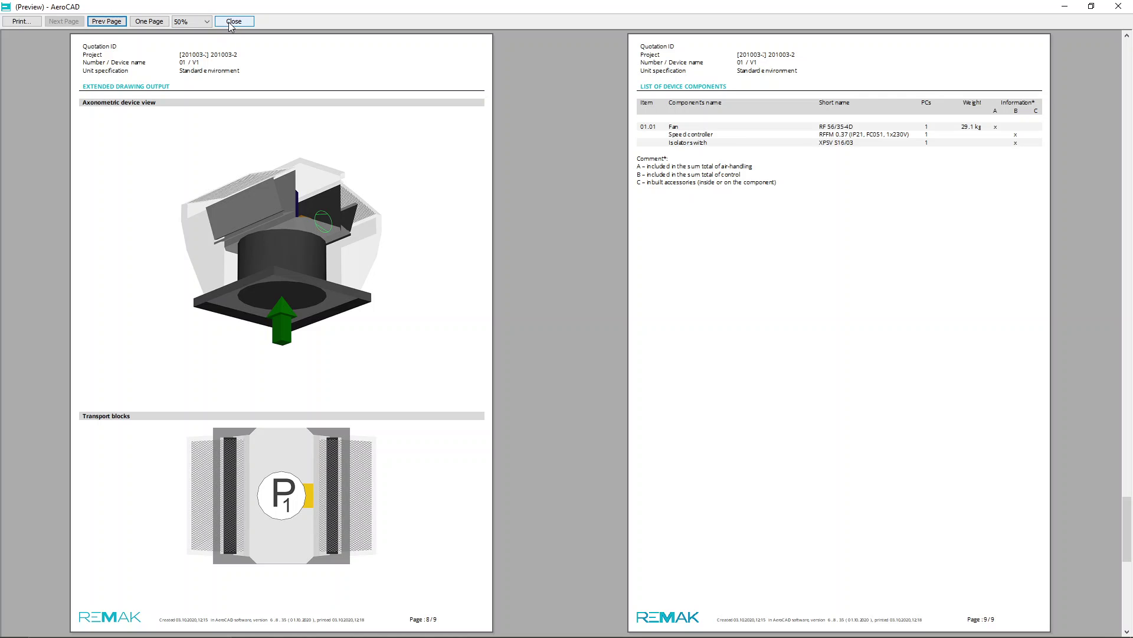
Step: Check the documentation's print settings and available printers, and leave the preview without printing
{"action": "left_click", "coordinate": [22, 21]}
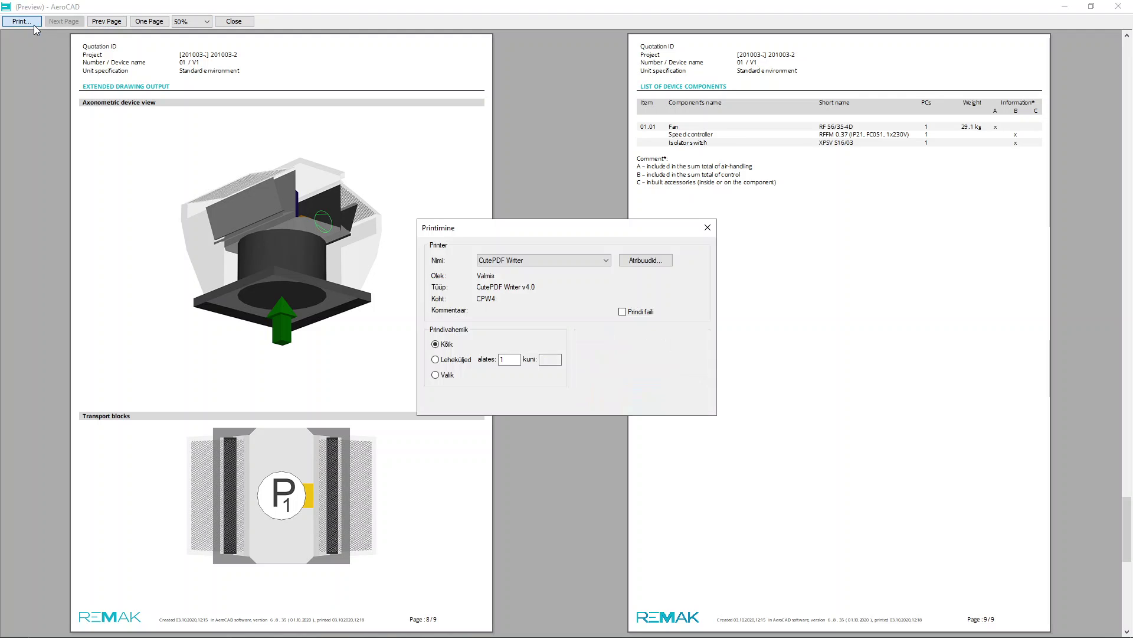
{"action": "left_click", "coordinate": [602, 257]}
{"action": "left_click", "coordinate": [555, 262]}
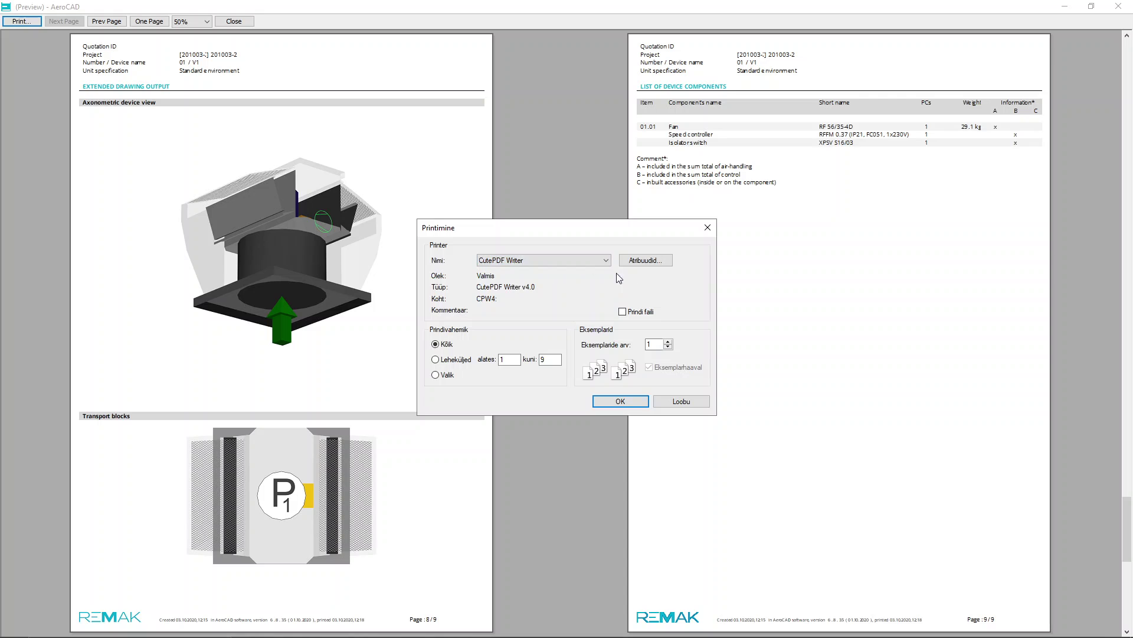
{"action": "left_click", "coordinate": [680, 401]}
{"action": "left_click", "coordinate": [233, 21]}
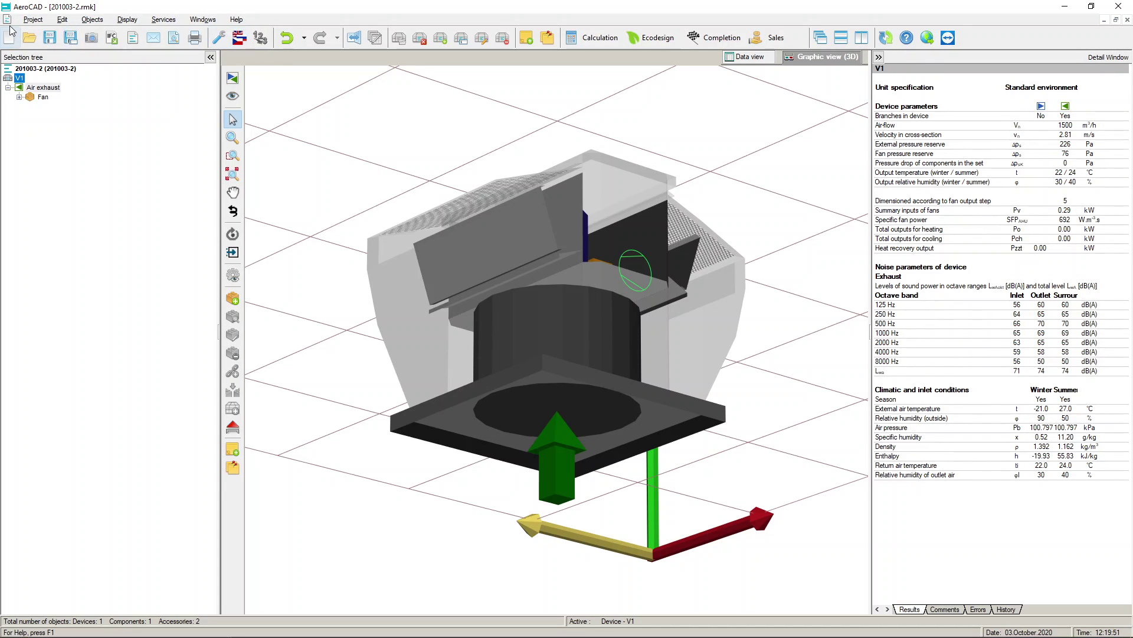
Step: Examine the export file formats available for the device, including Excel (*.xls), without exporting a file
{"action": "left_click", "coordinate": [26, 20]}
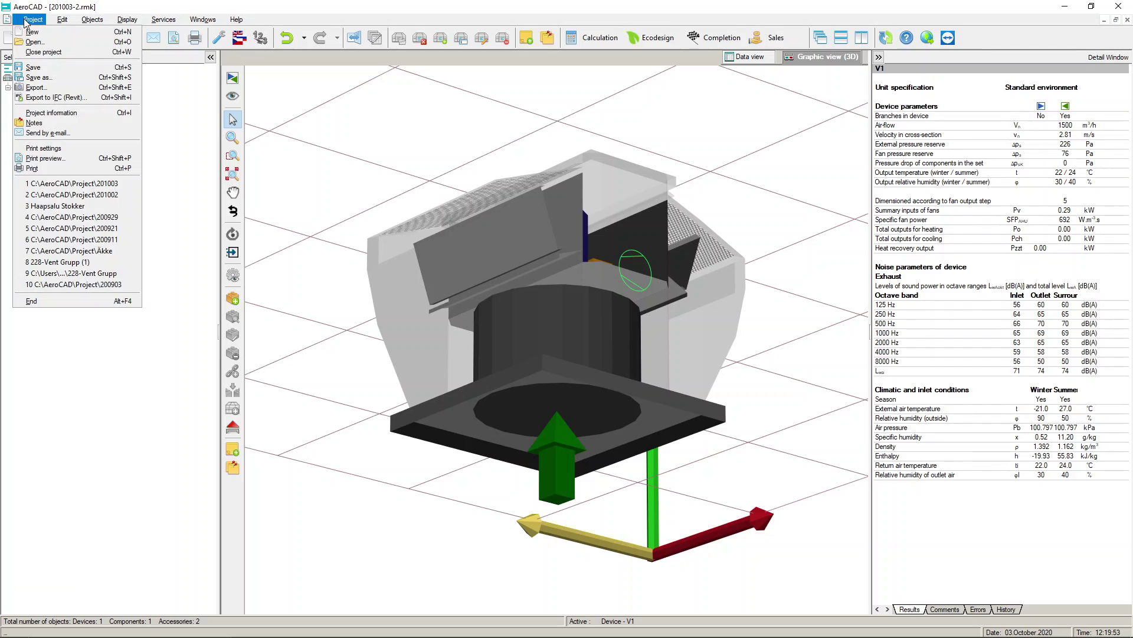
{"action": "left_click", "coordinate": [35, 88]}
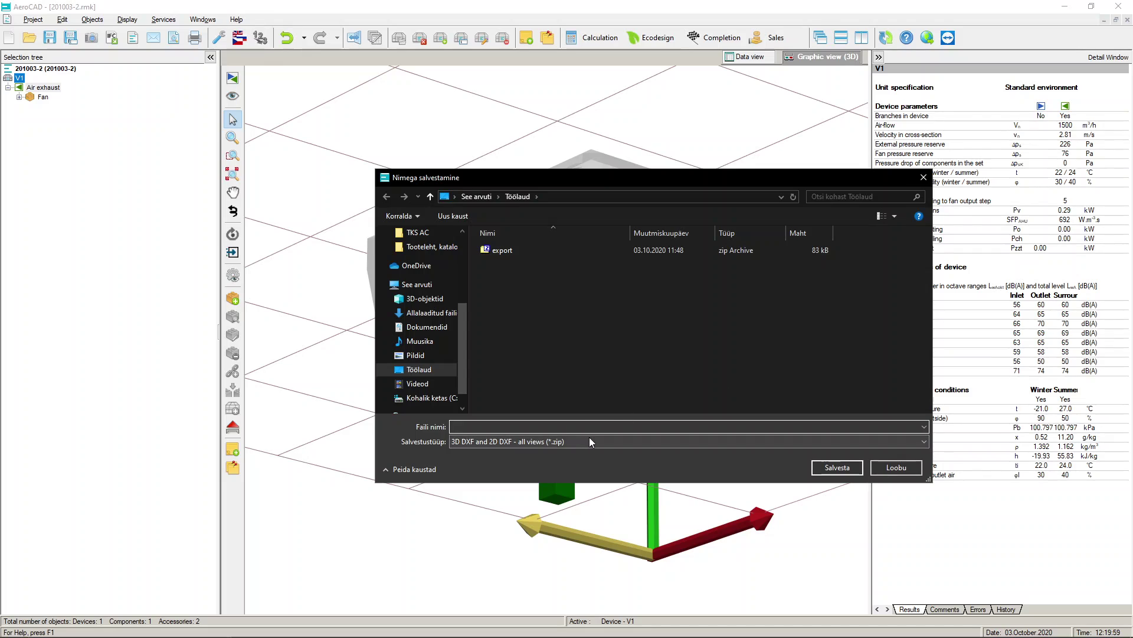
{"action": "left_click", "coordinate": [614, 441]}
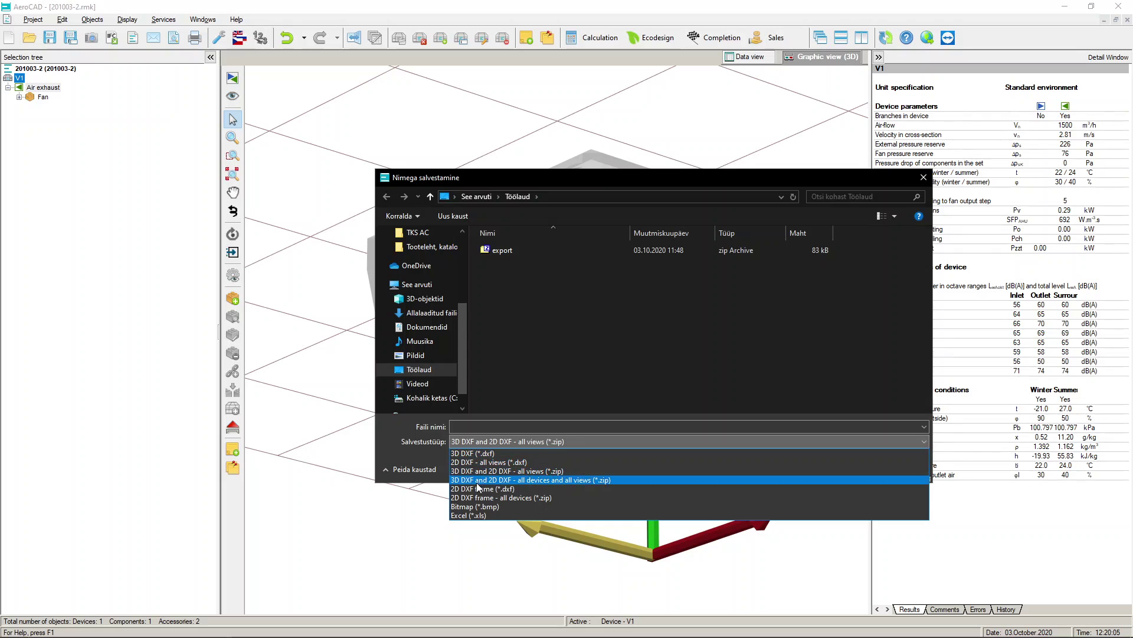
{"action": "left_click", "coordinate": [483, 515]}
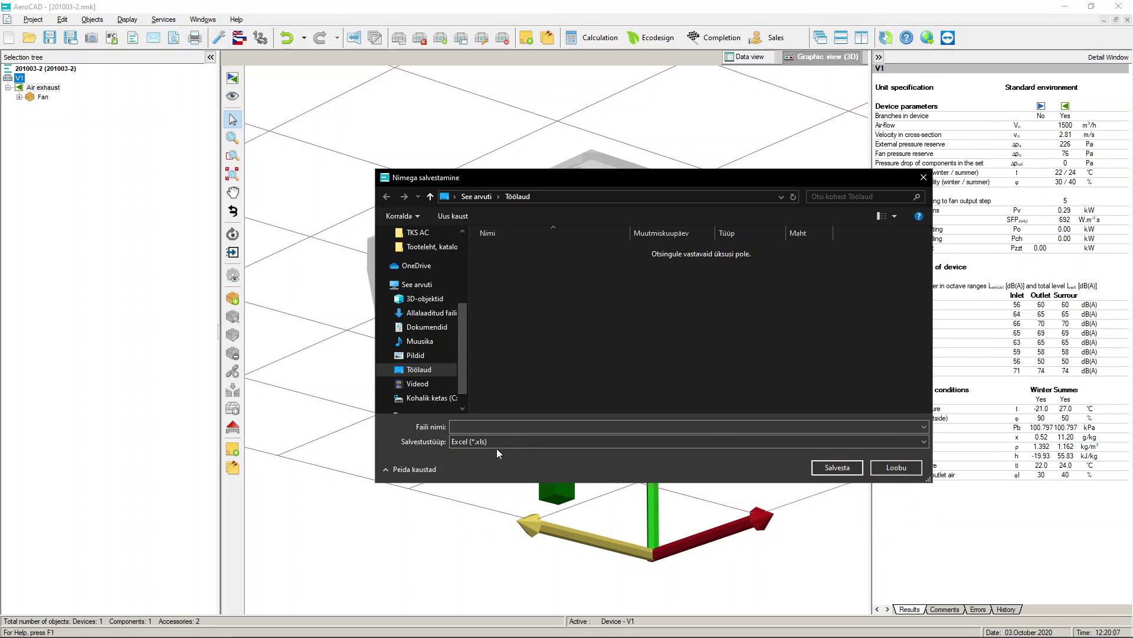
{"action": "left_click", "coordinate": [896, 467]}
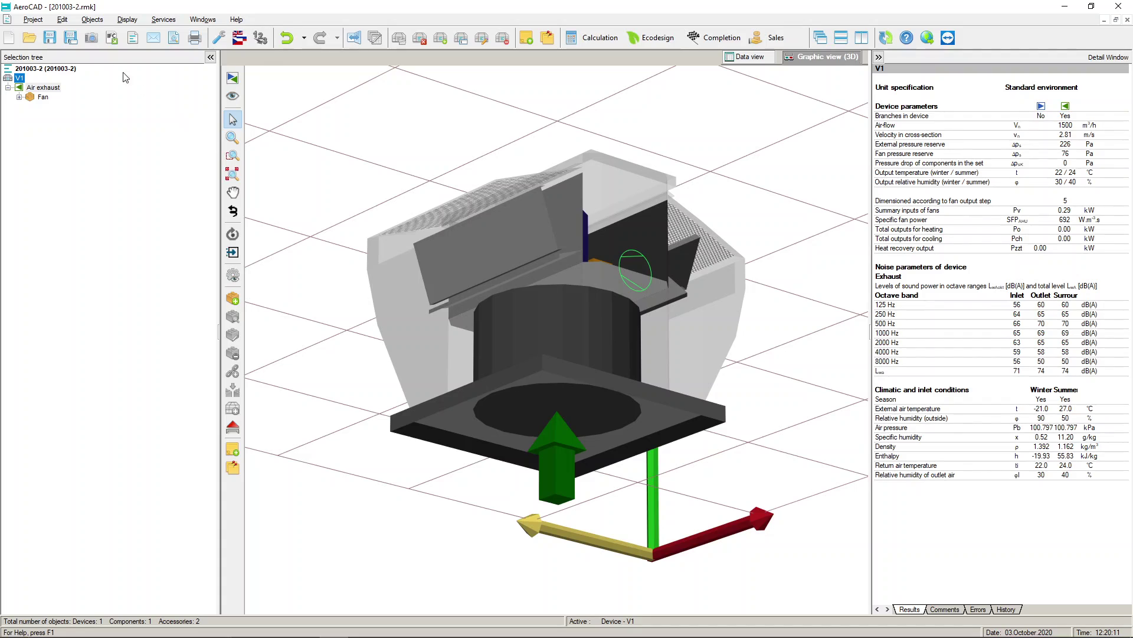
Step: Review V1's data view with the prices and details of the fan, speed controller and isolator switch
{"action": "left_click", "coordinate": [752, 58]}
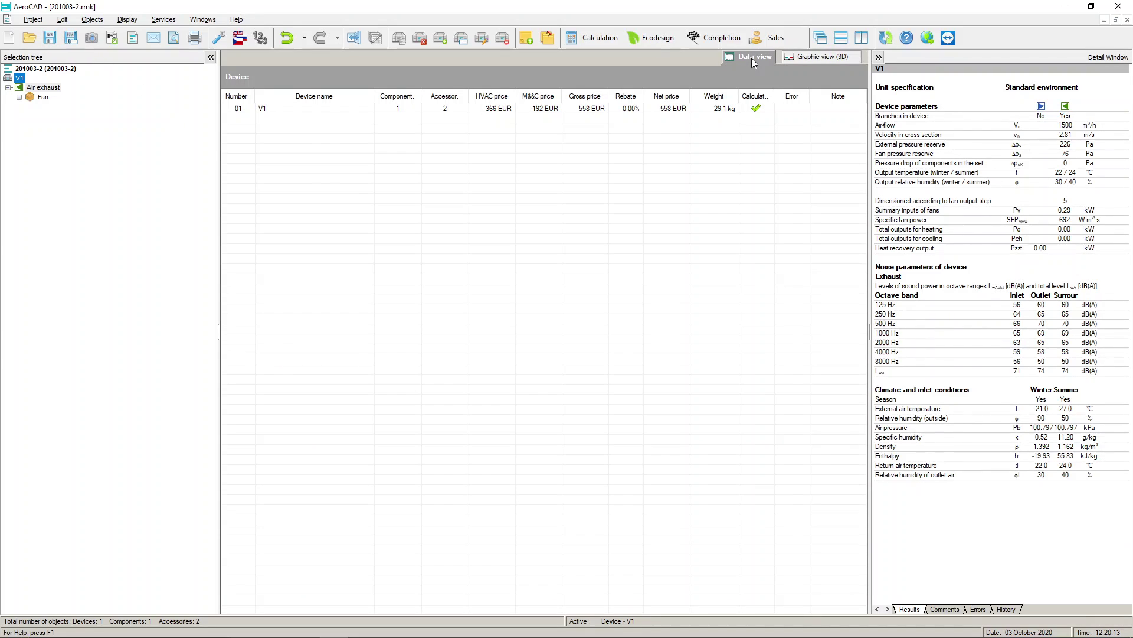
{"action": "left_click", "coordinate": [20, 97]}
{"action": "left_click", "coordinate": [66, 107]}
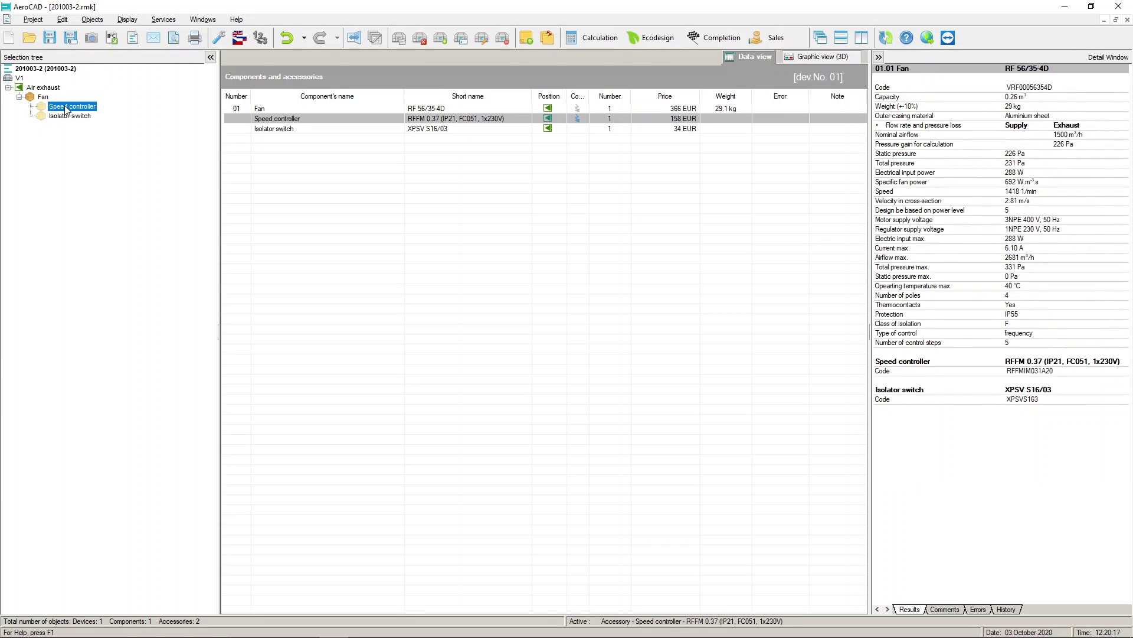
{"action": "left_click", "coordinate": [66, 118]}
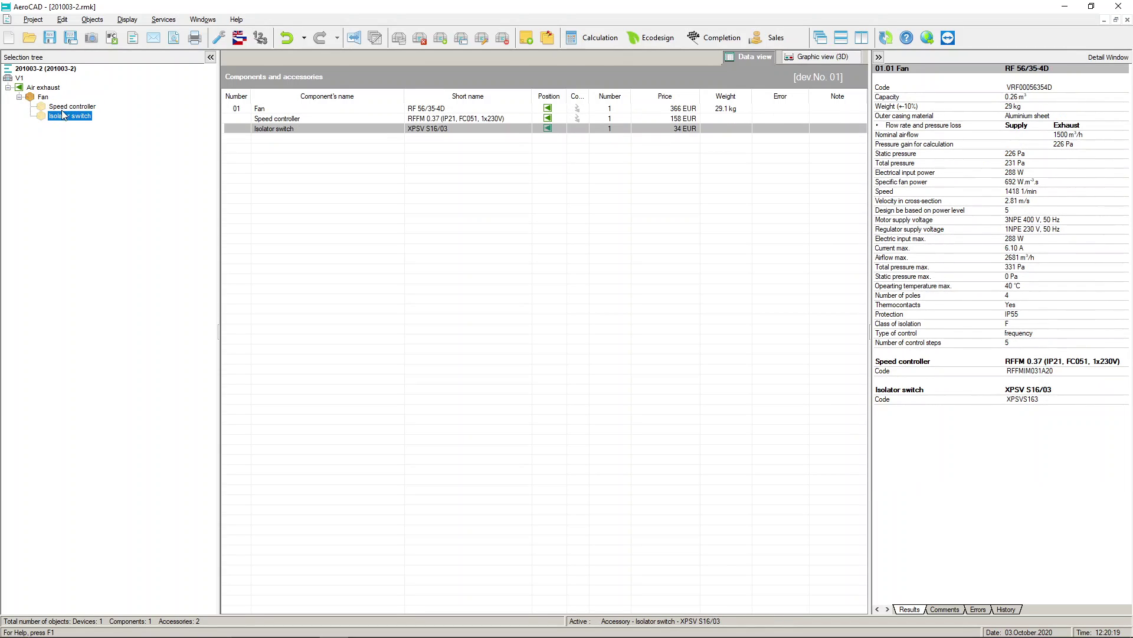
{"action": "left_click", "coordinate": [43, 97]}
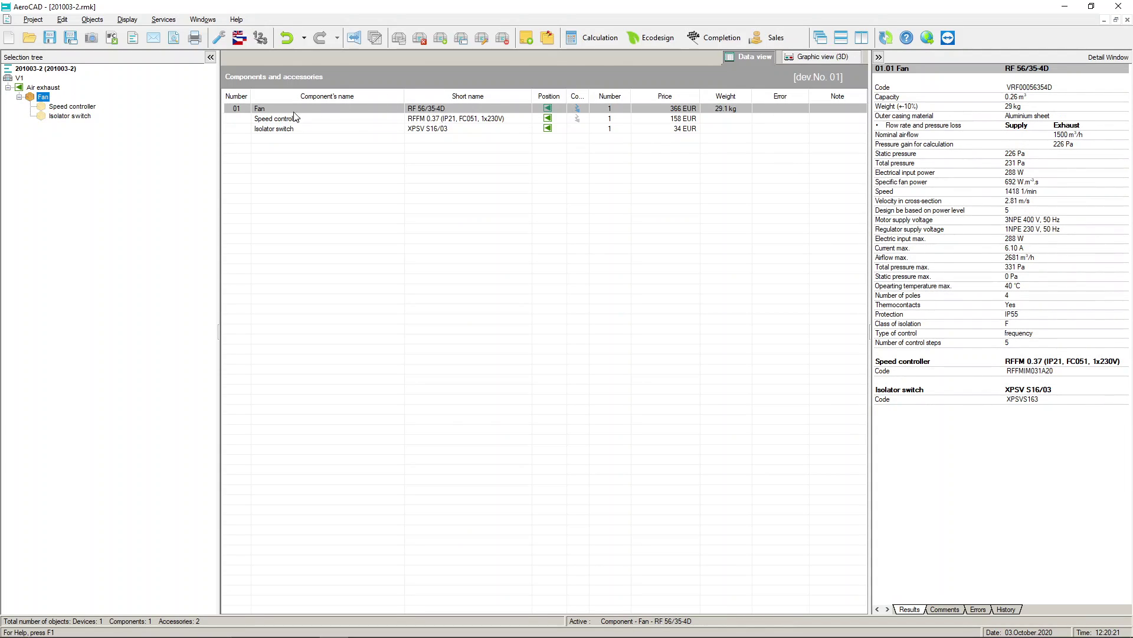
{"action": "left_click", "coordinate": [263, 109]}
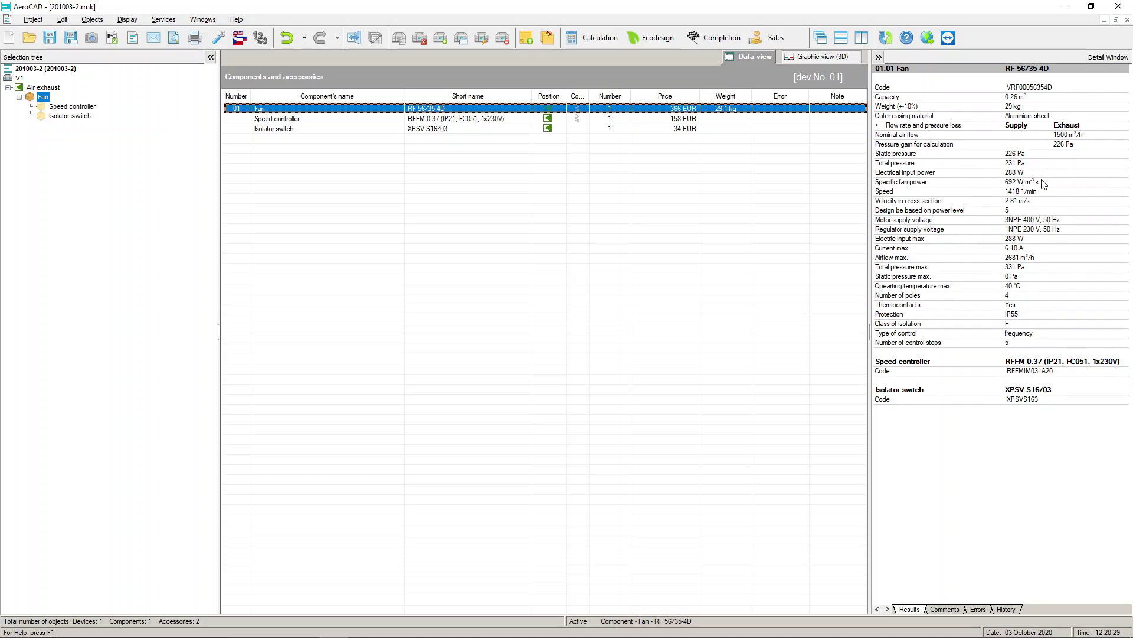
Step: Inspect the fan graphically in the dimensioned side view, the top view and the axonometric 3D view
{"action": "left_click", "coordinate": [797, 59]}
{"action": "left_click", "coordinate": [233, 95]}
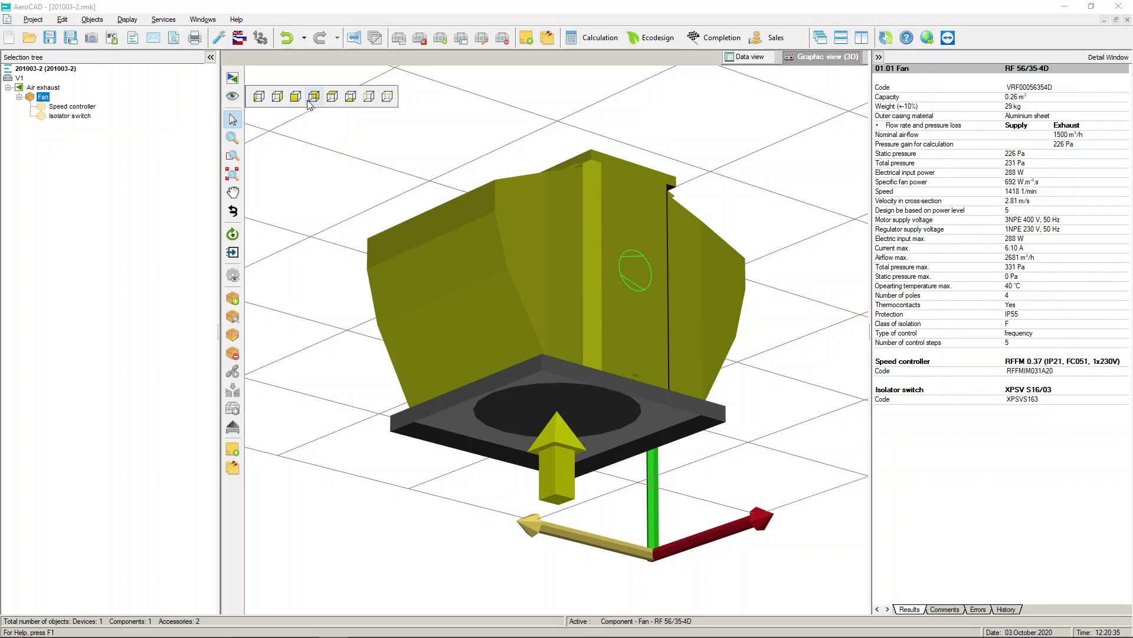
{"action": "left_click", "coordinate": [296, 97]}
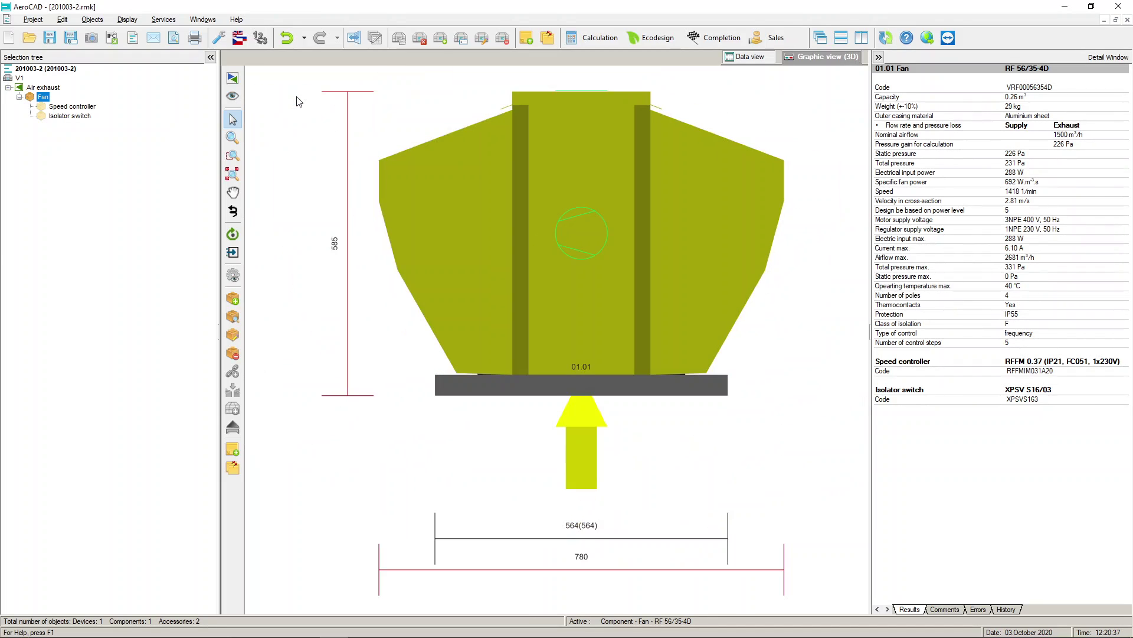
{"action": "left_click", "coordinate": [232, 95]}
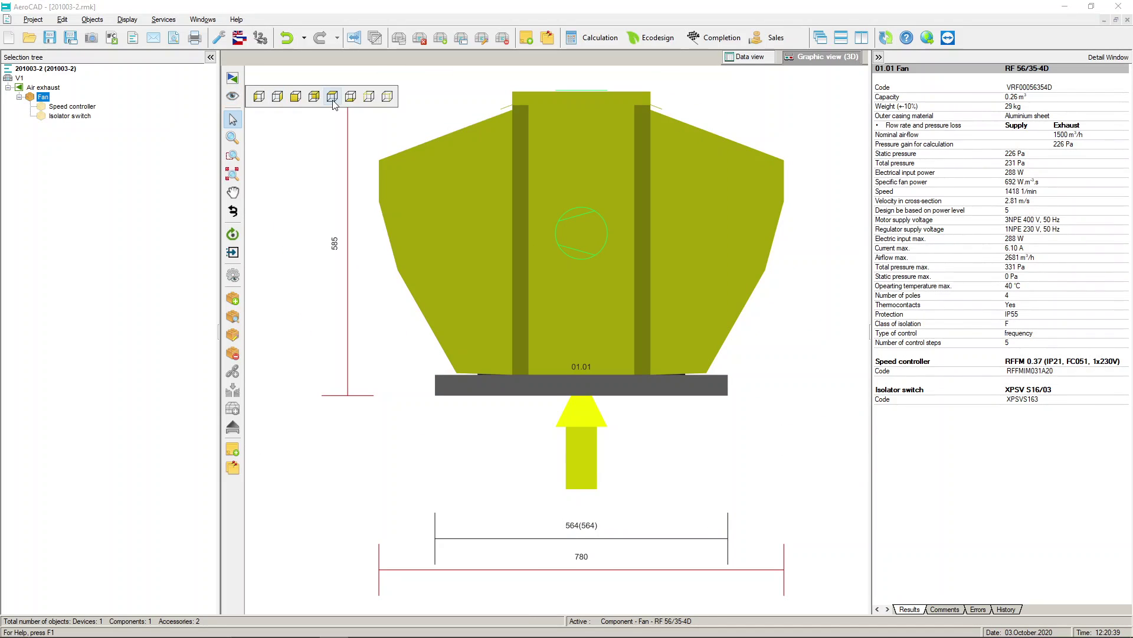
{"action": "left_click", "coordinate": [333, 98]}
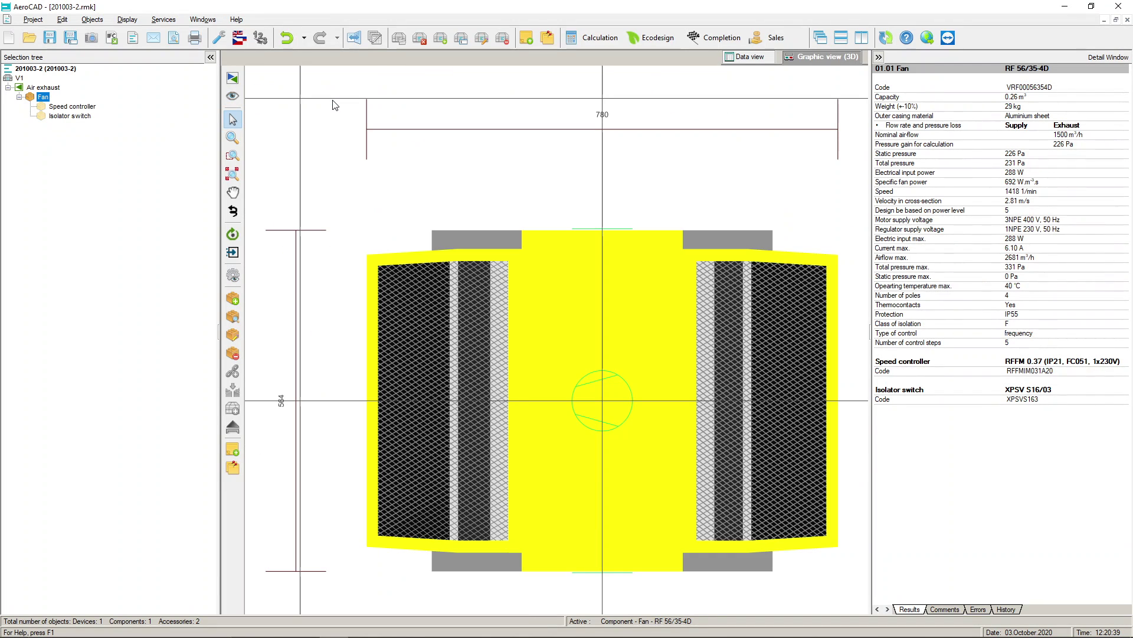
{"action": "left_click", "coordinate": [232, 96]}
{"action": "left_click", "coordinate": [387, 97]}
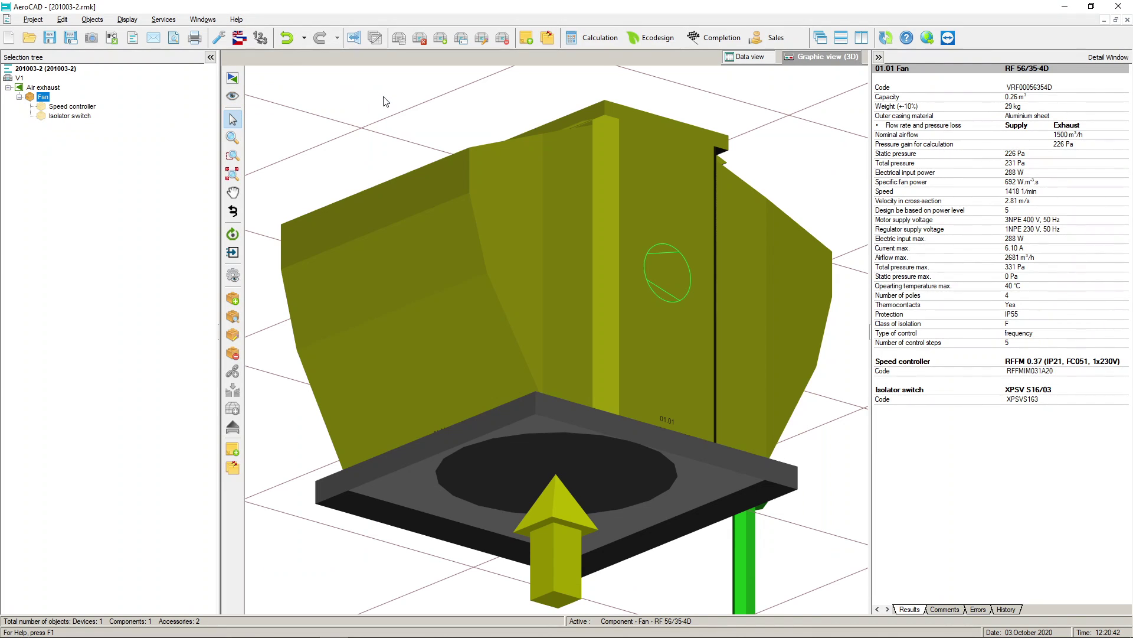
Step: Deselect the fan in the 3D view and save the project
{"action": "left_click", "coordinate": [299, 382]}
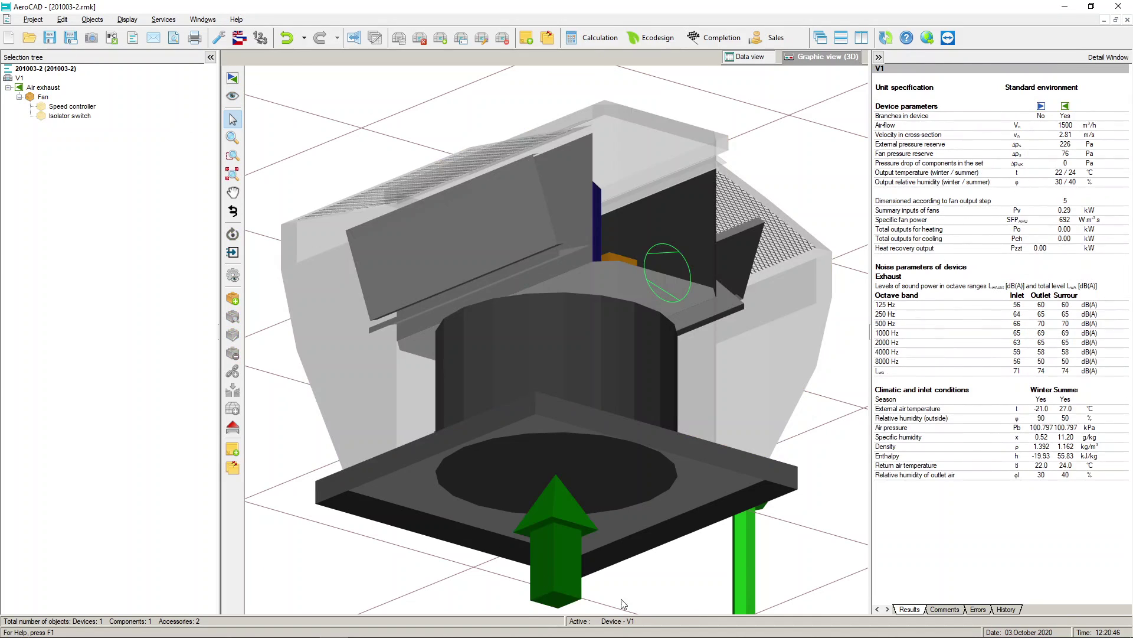
{"action": "left_click", "coordinate": [47, 39]}
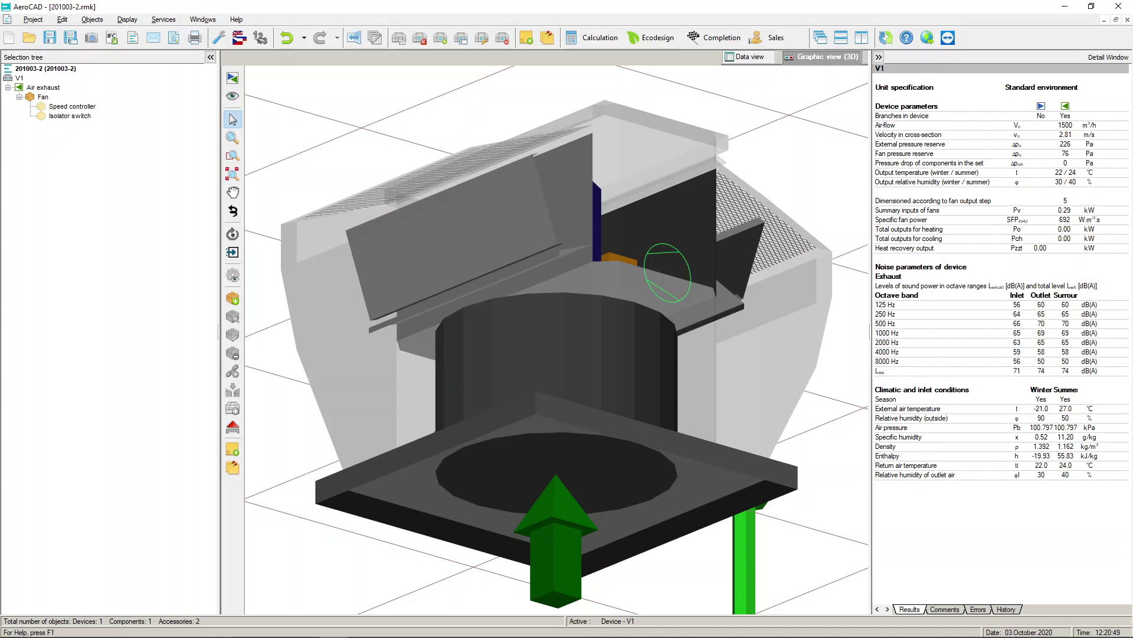